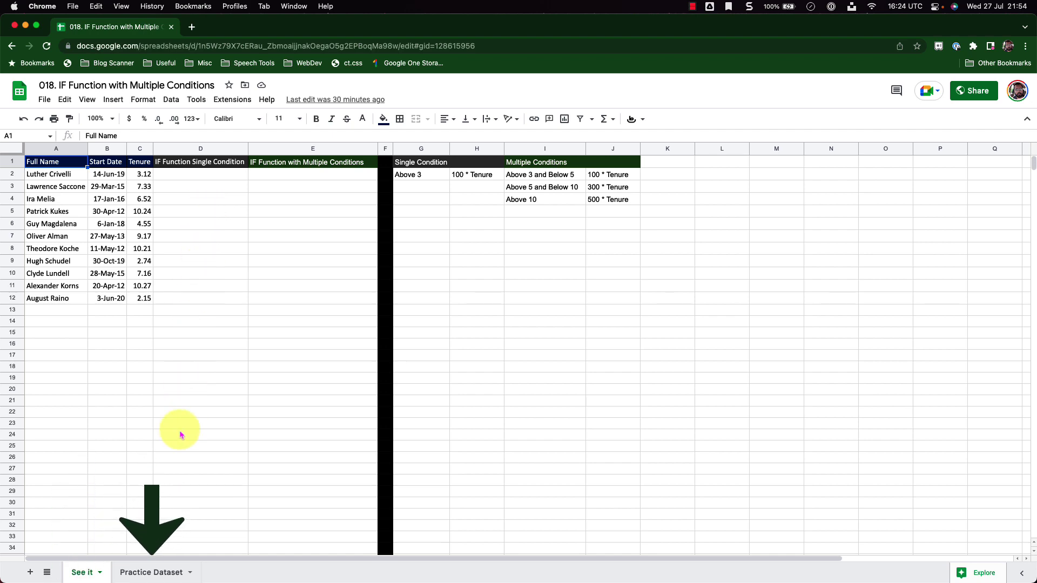
Step: View the Practice Dataset sheet, and return to the See it sheet to review the single and multiple condition rules
left_click(161, 571)
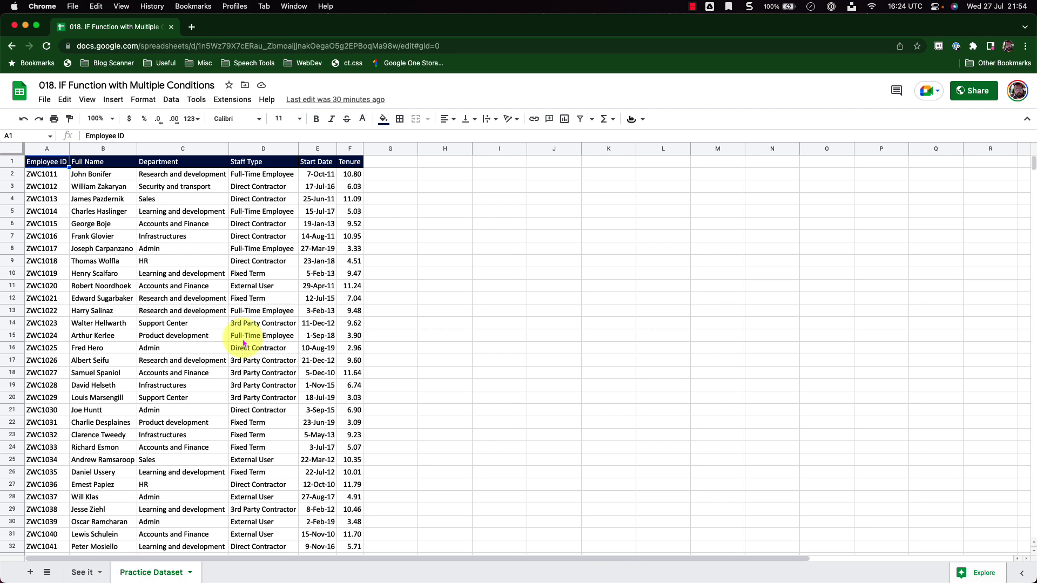
left_click(82, 571)
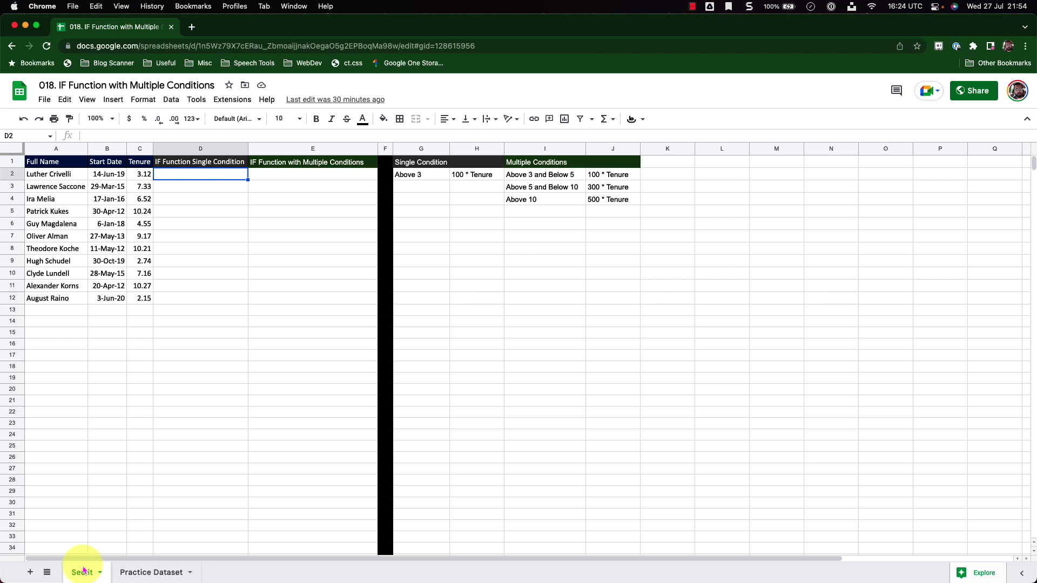
left_click(440, 204)
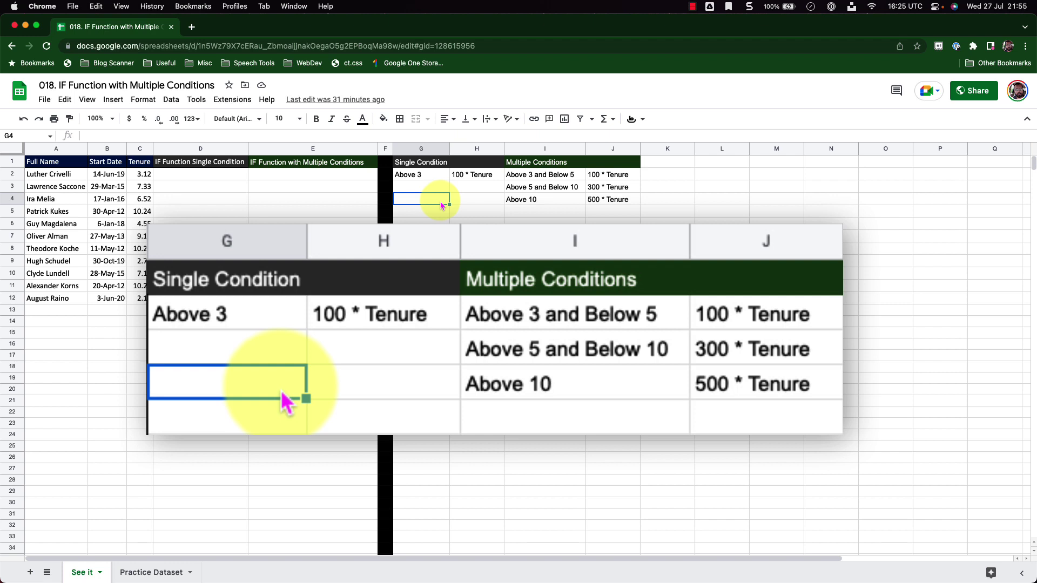
Step: Enter =IF(C2>3, C2*100, 0) in D2 and accept the suggested autofill for the rest of the IF Function Single Condition column
left_click(221, 181)
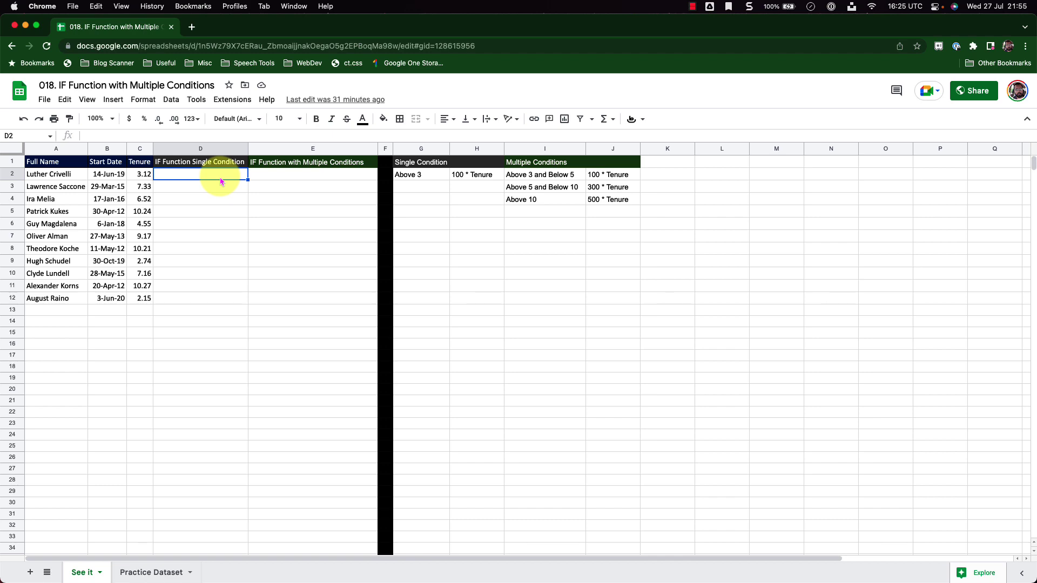
type("=if")
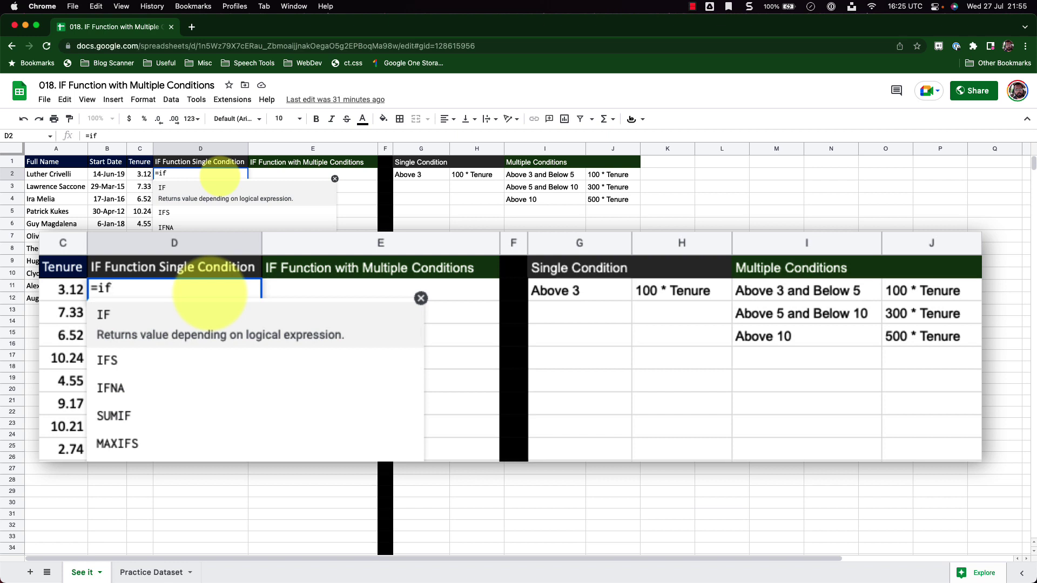
key("Tab")
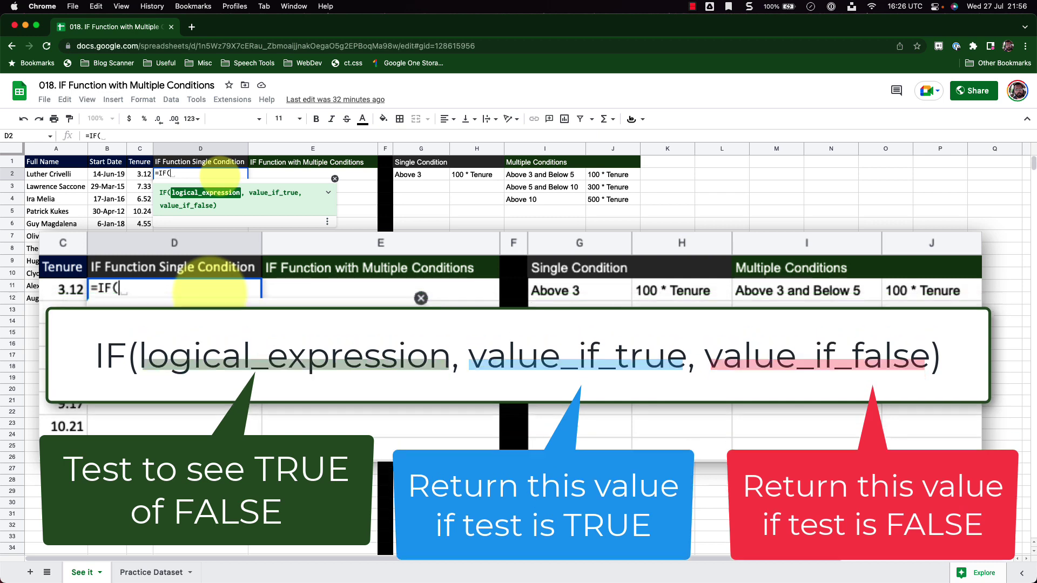
left_click(139, 175)
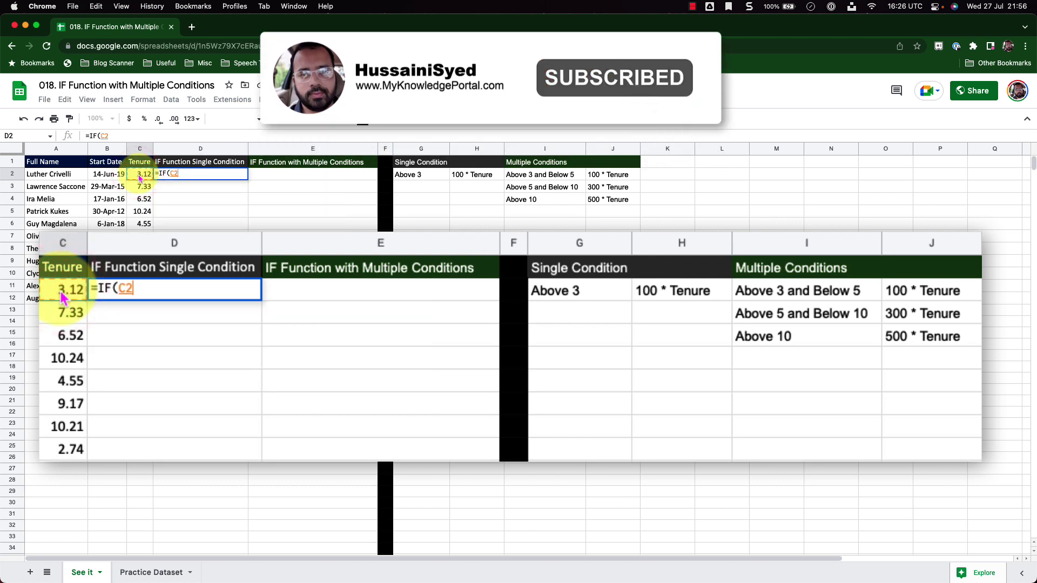
type(">3,")
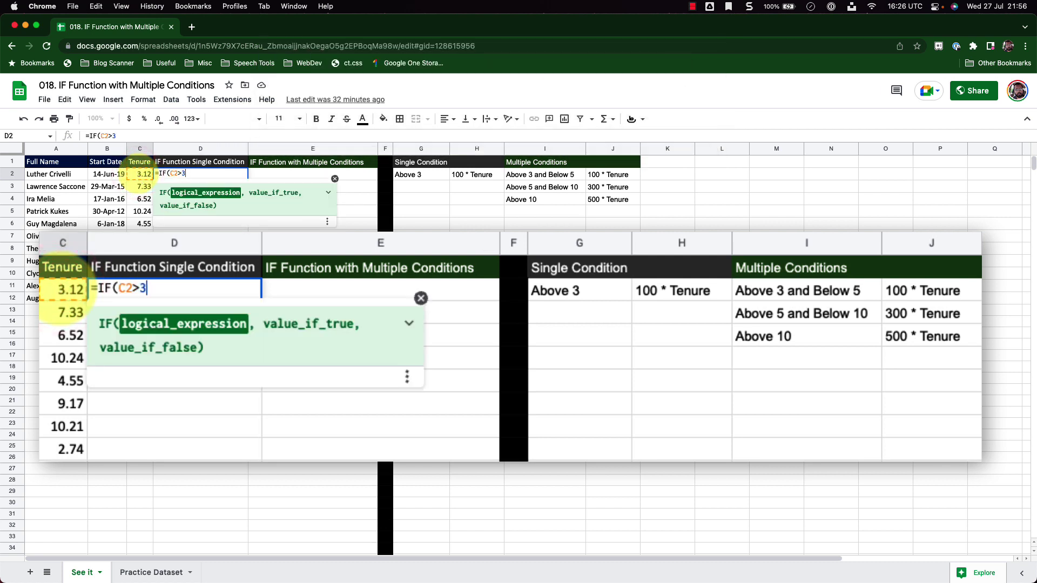
left_click(144, 177)
type("*100")
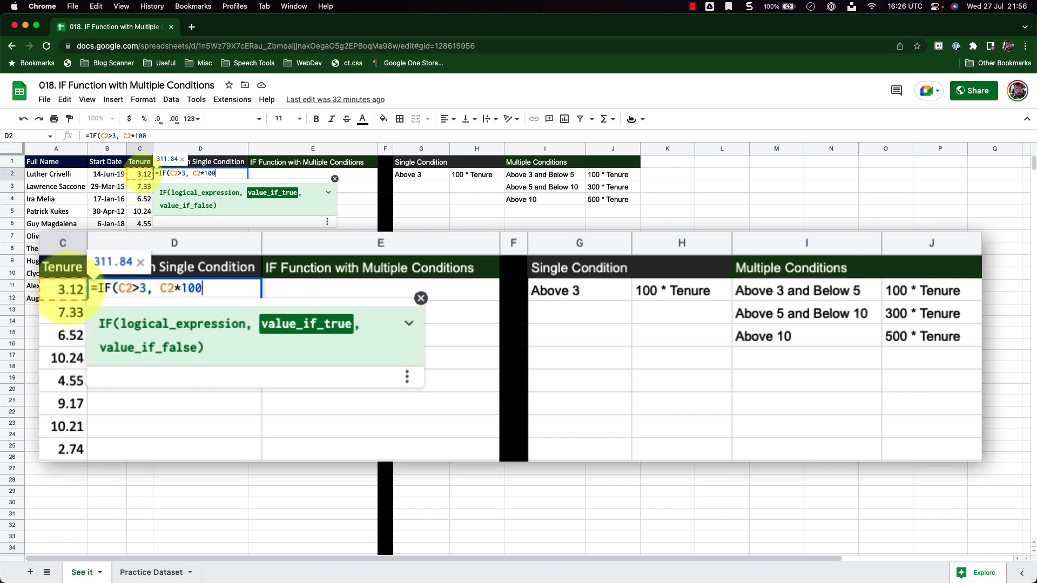
type(", ")
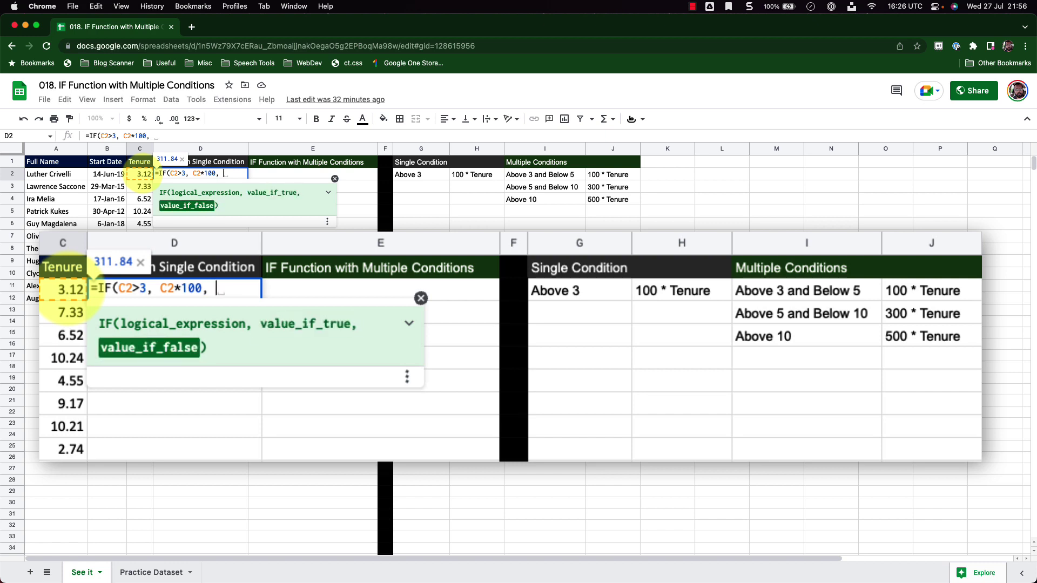
type("0)")
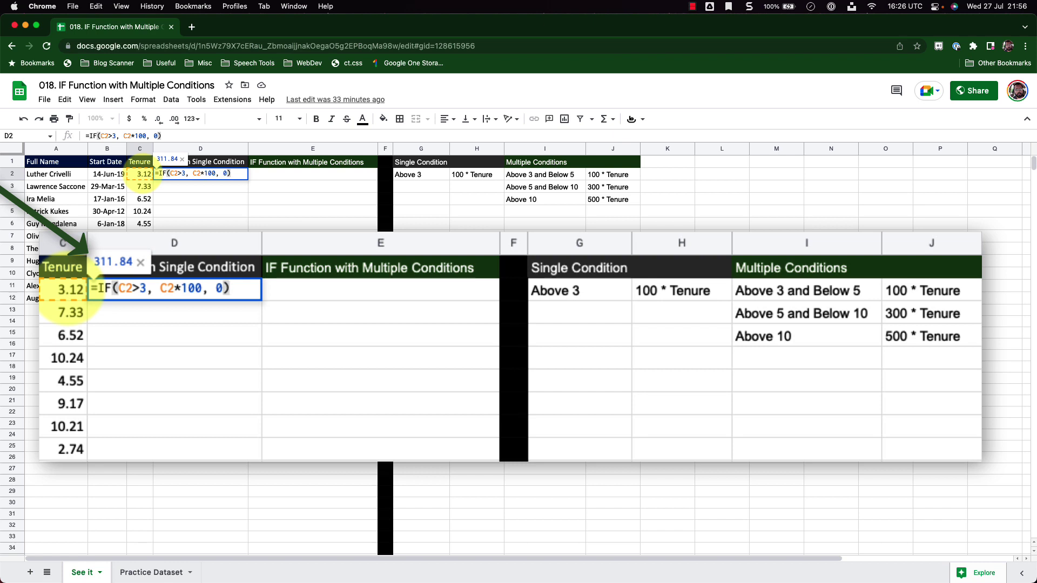
key("Return")
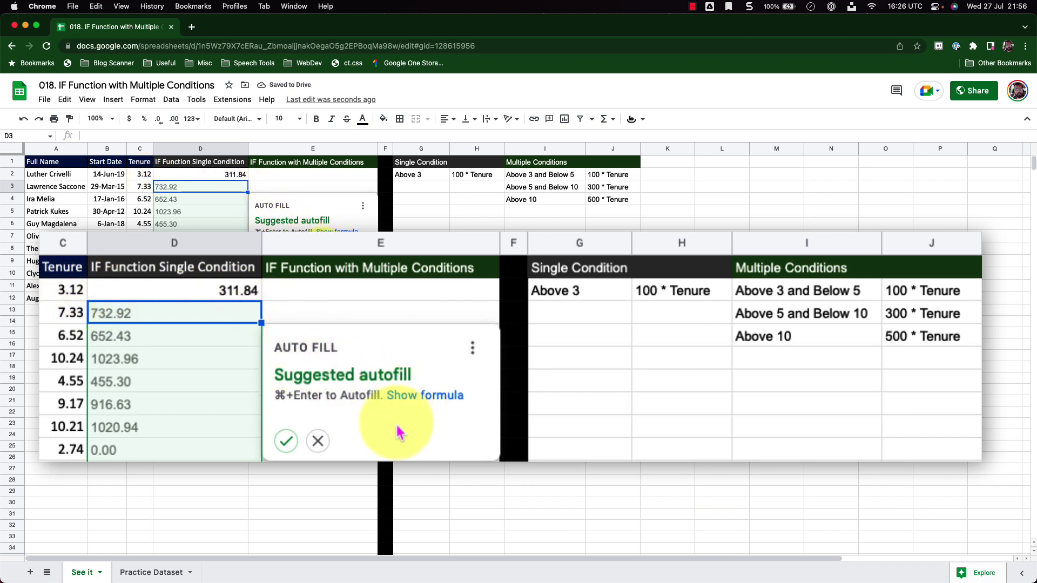
left_click(286, 442)
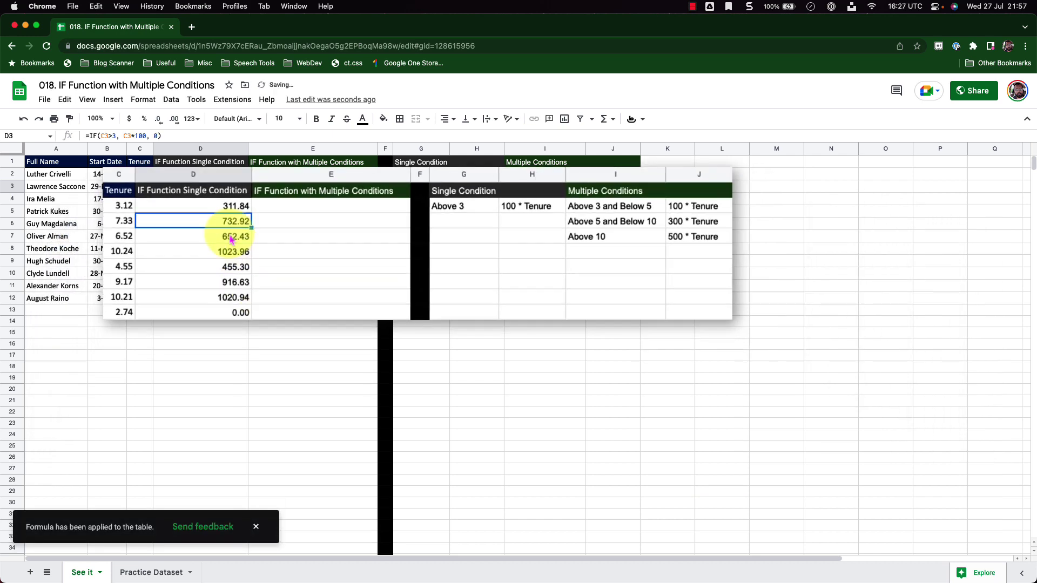
Step: Check the filled single-condition results in D2:D12 against the Tenure values and inspect the formula in D3
left_click_drag(208, 173, 215, 301)
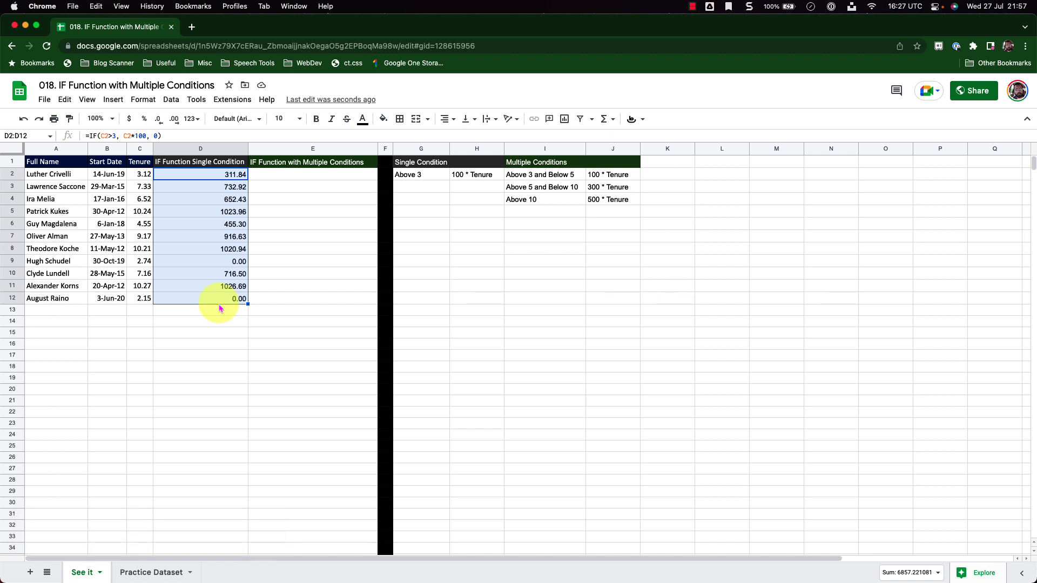
left_click_drag(140, 174, 141, 248)
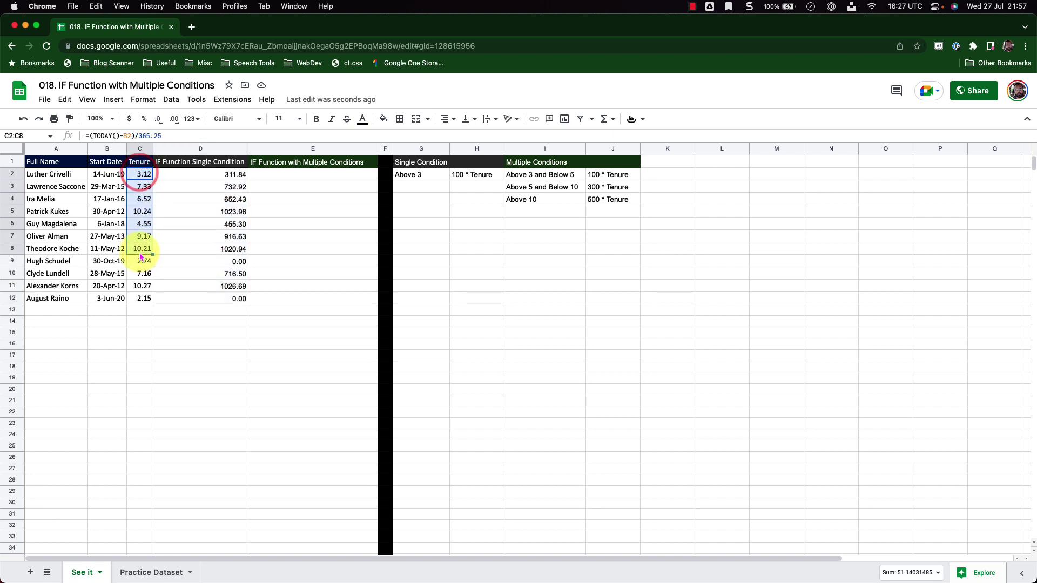
left_click(216, 188)
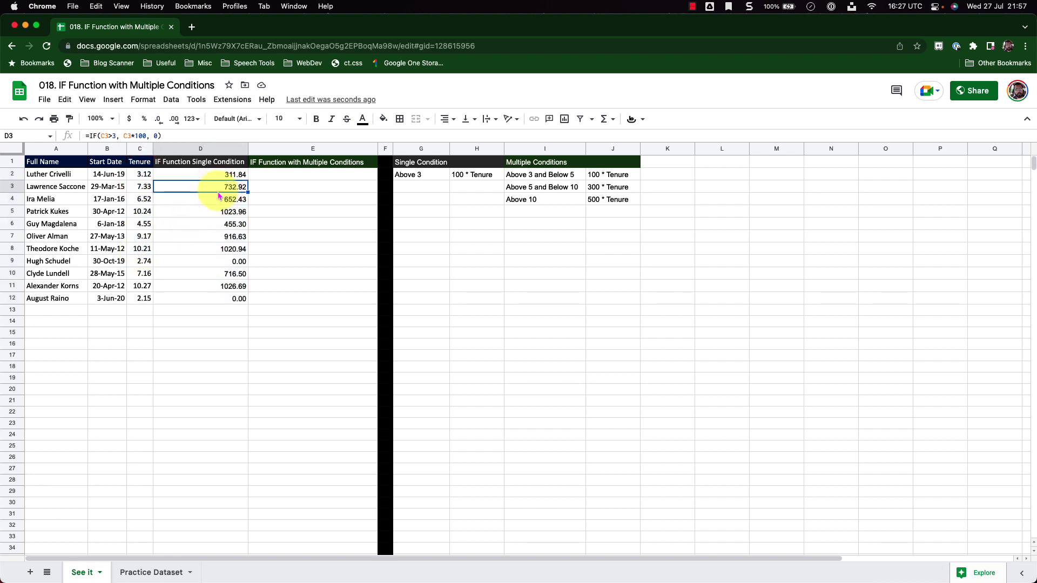
Step: Begin a multiple-condition formula in E2 with =IF(C2<3, 0, so that tenures below 3 return 0
left_click(283, 175)
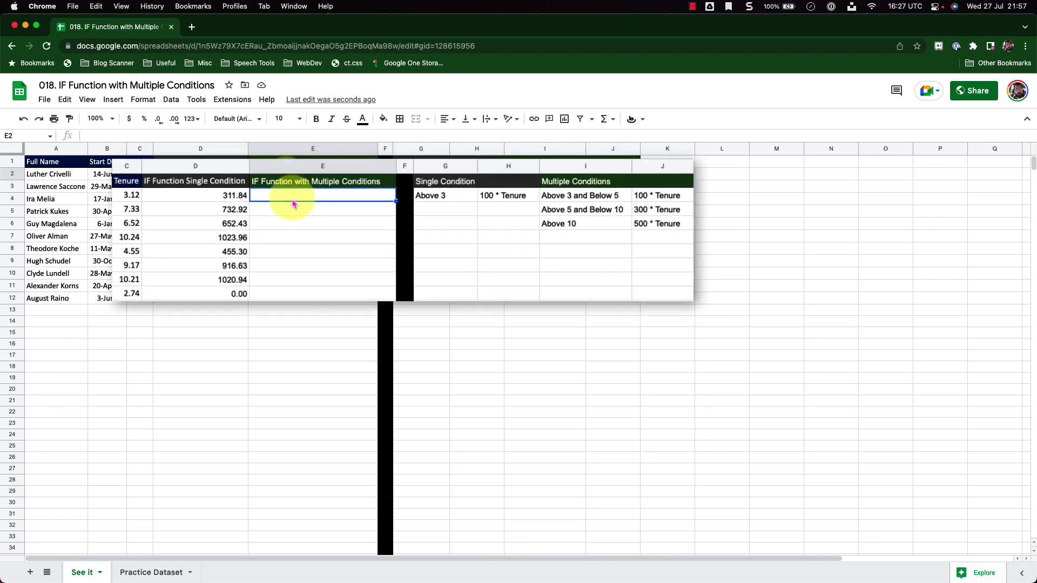
type("=if")
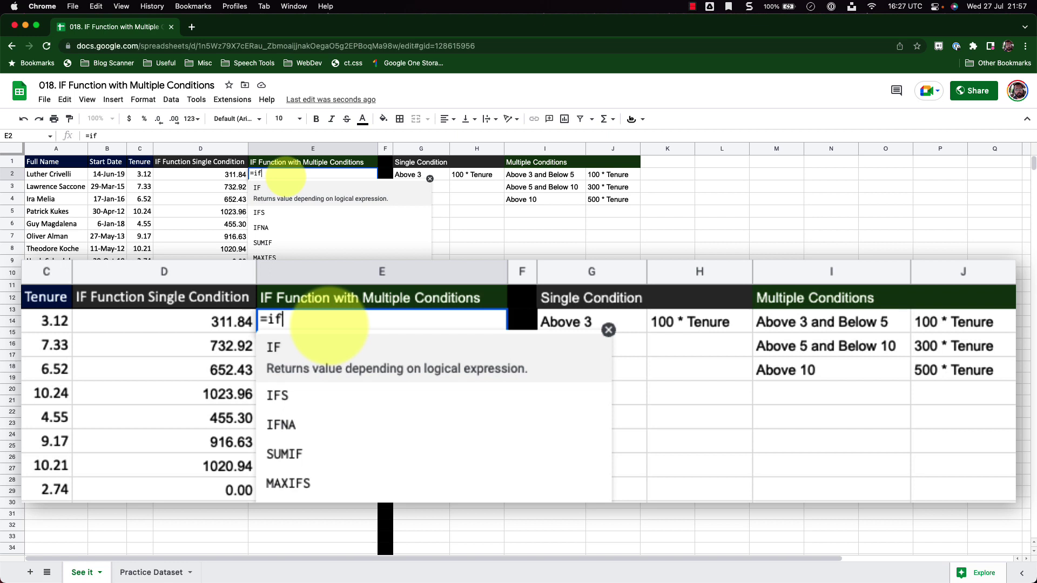
key("Tab")
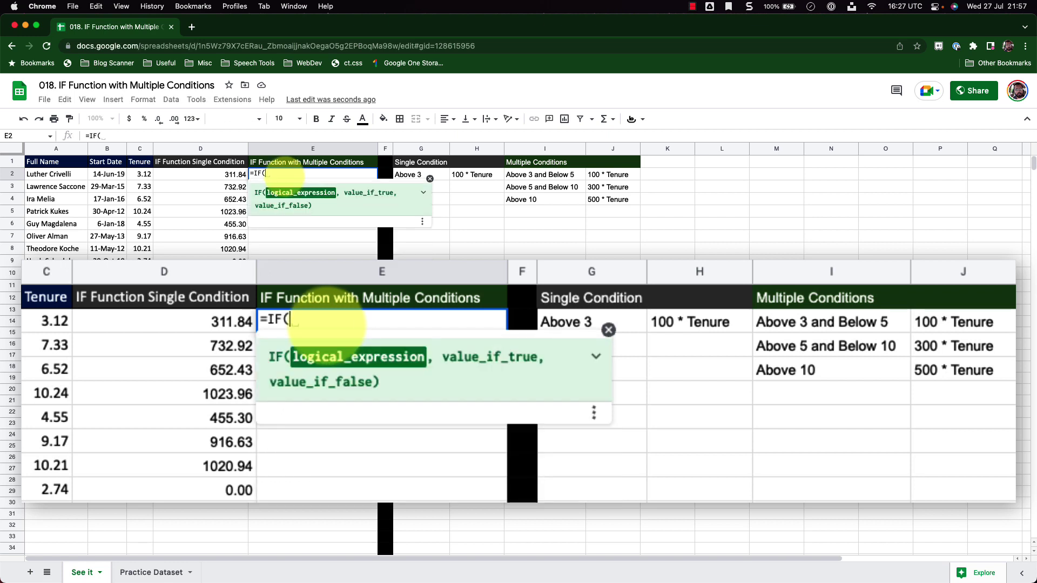
left_click(139, 176)
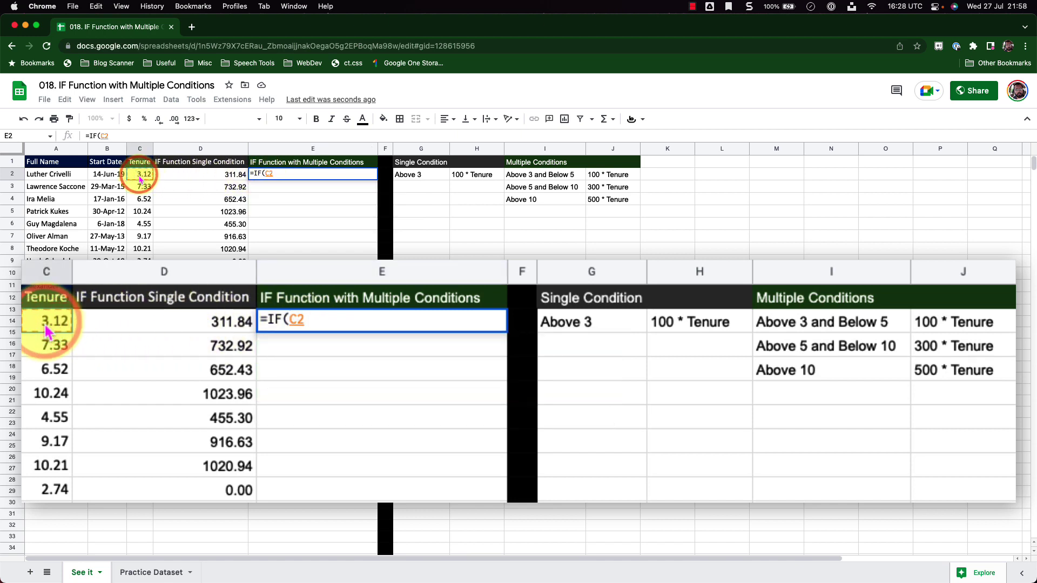
type("<")
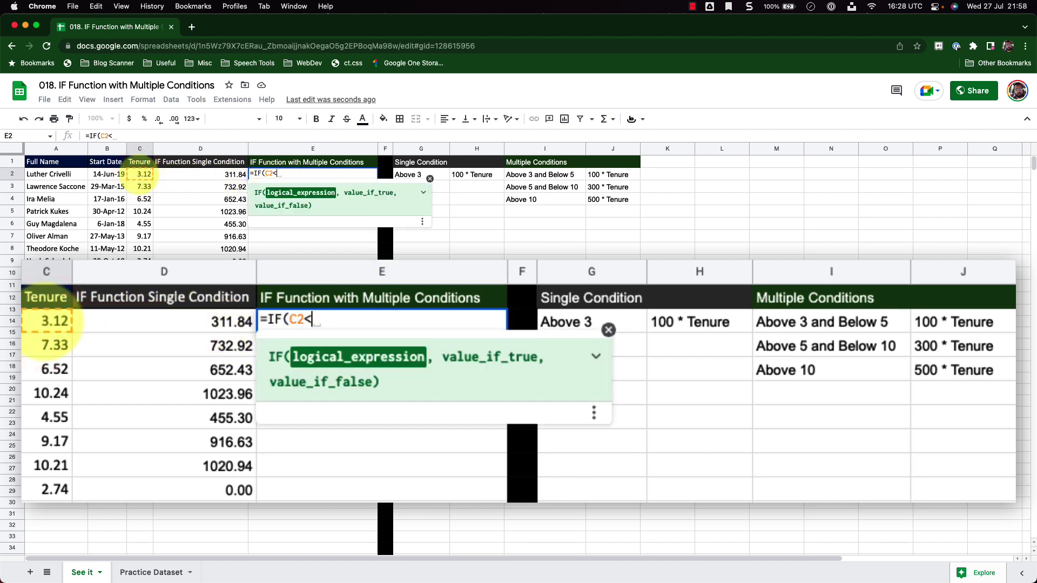
type("3,")
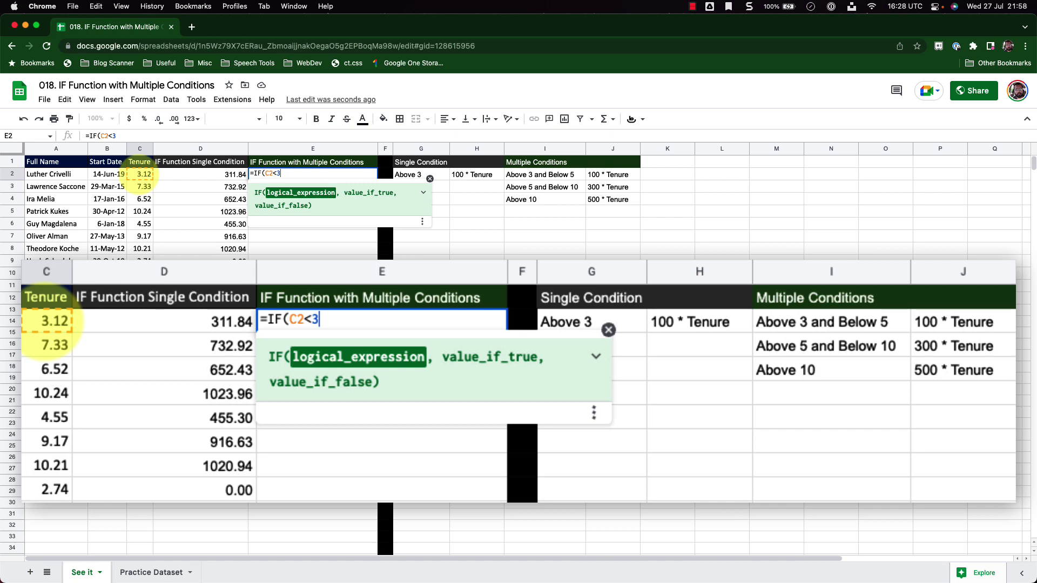
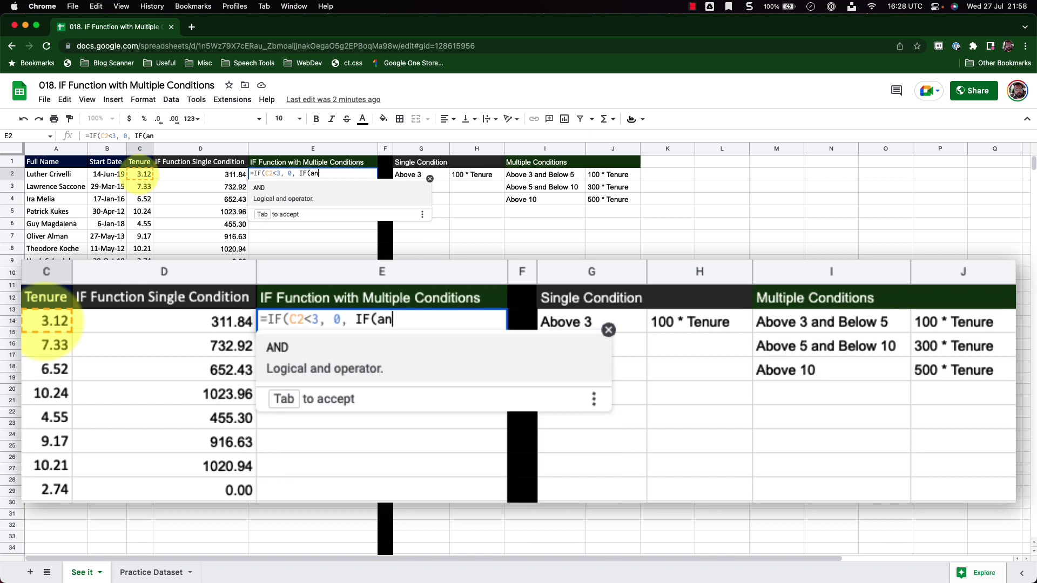
Step: Extend the E2 formula with a nested IF(AND(C2>3, C2<5), C2*100, for tenures above 3 and below 5
type("d")
key("Tab")
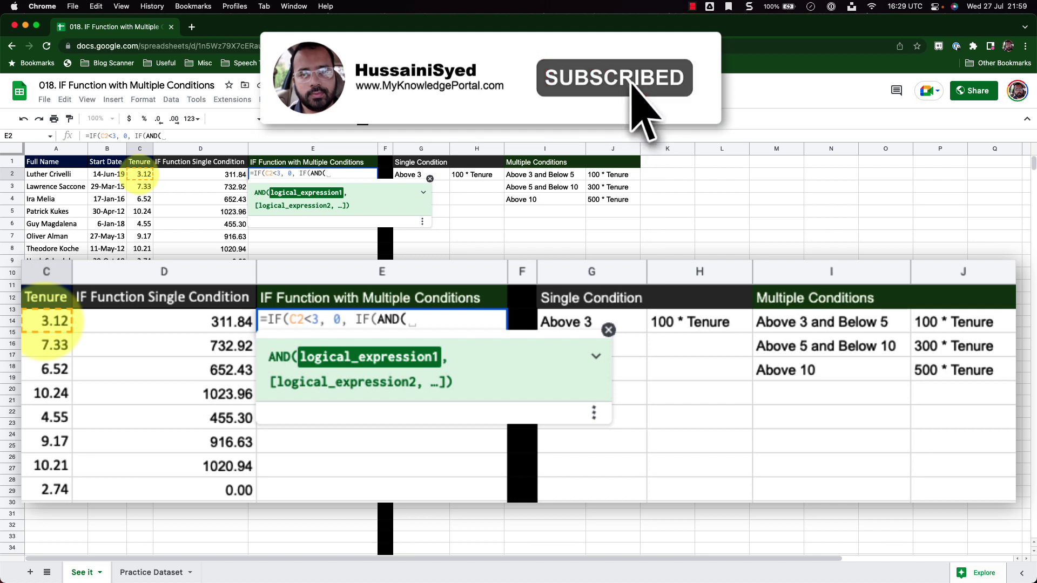
left_click(139, 175)
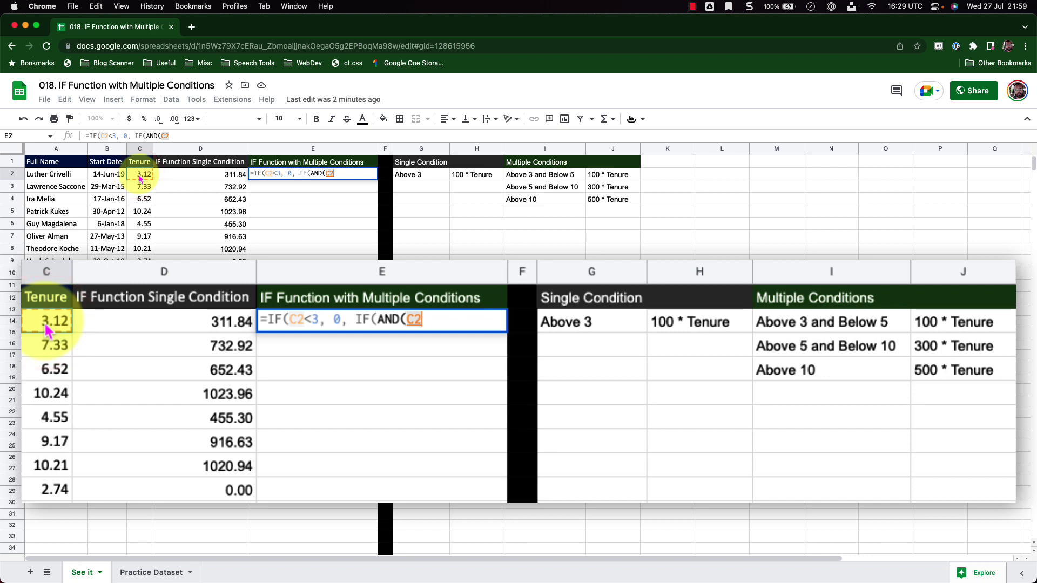
type(">")
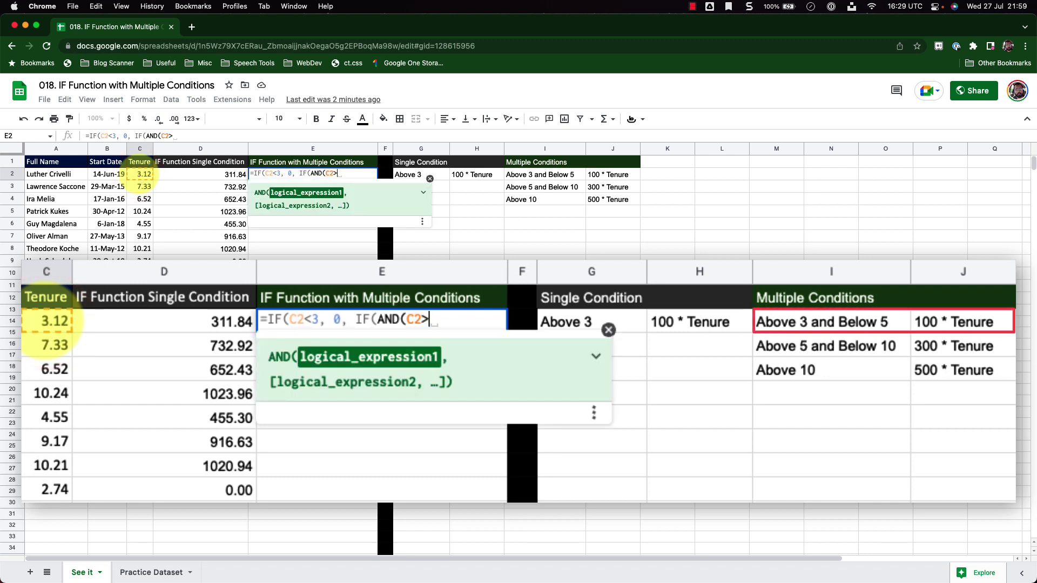
type("3,")
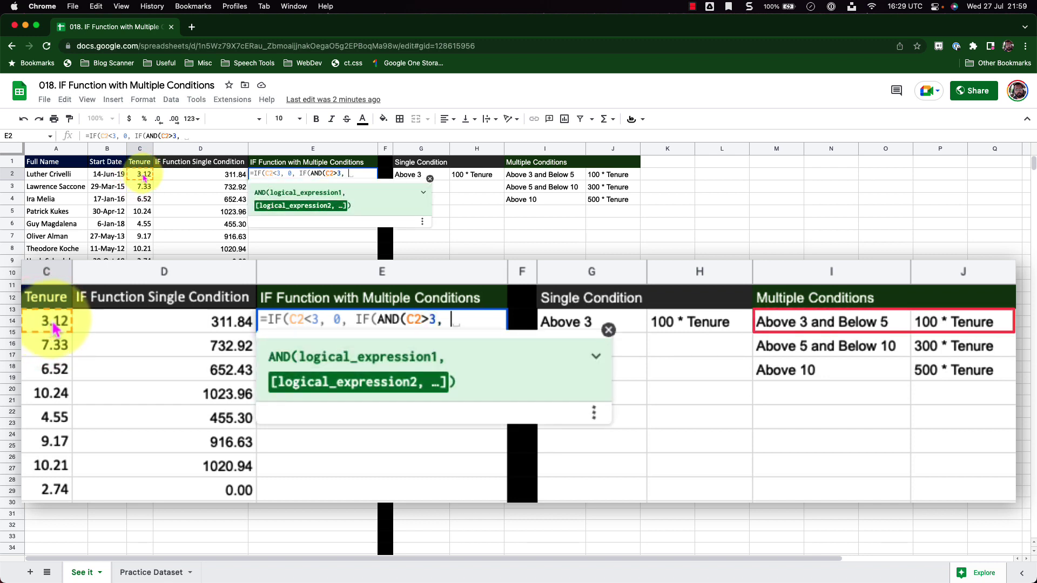
left_click(144, 176)
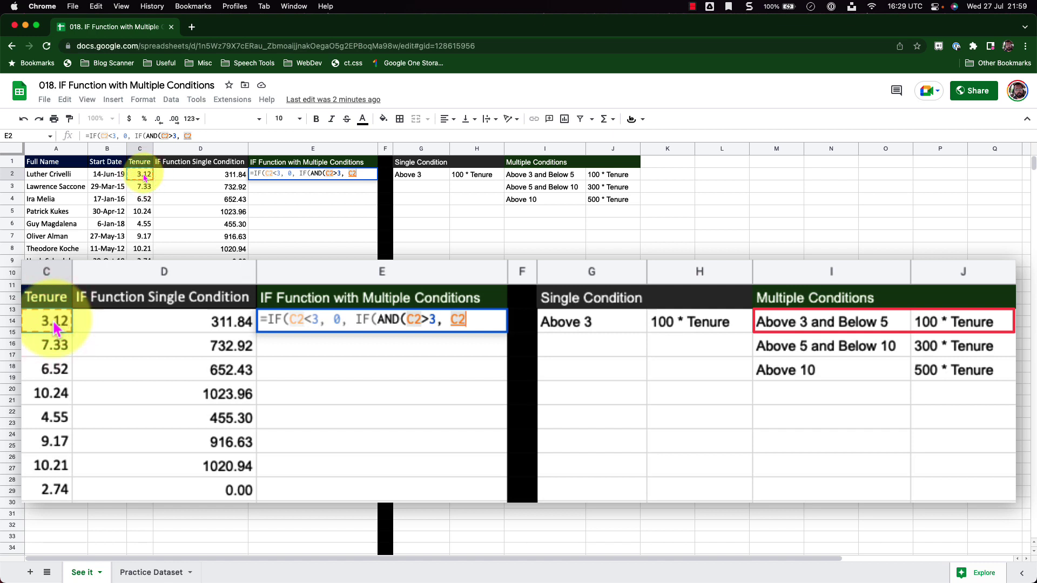
type("<")
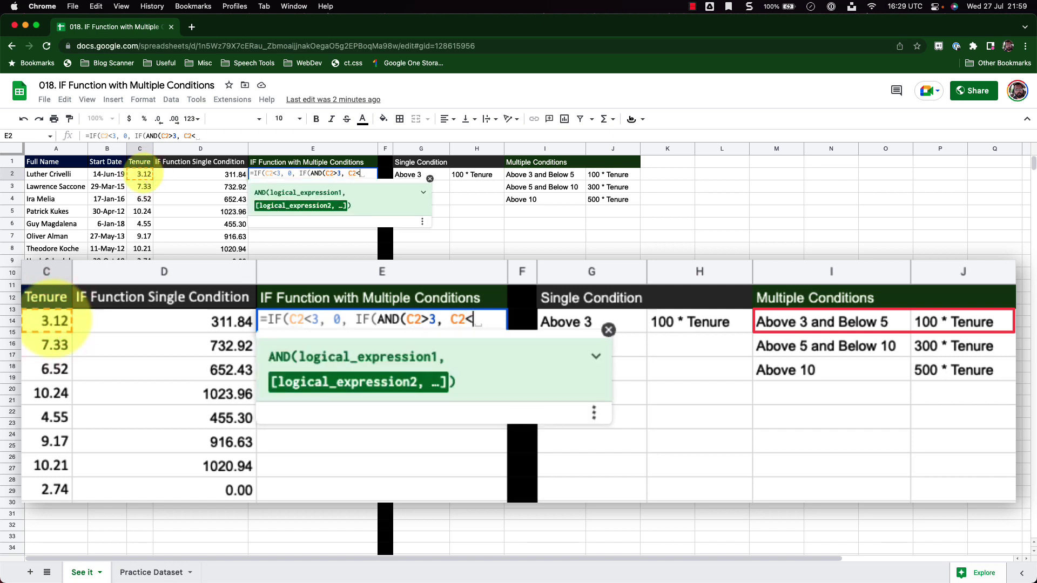
type("5)")
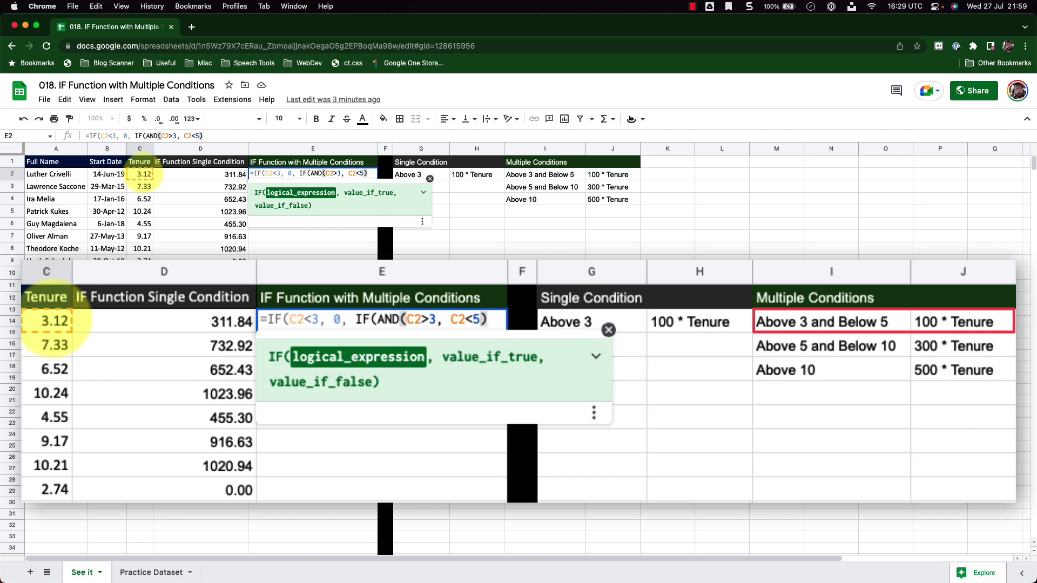
type(",")
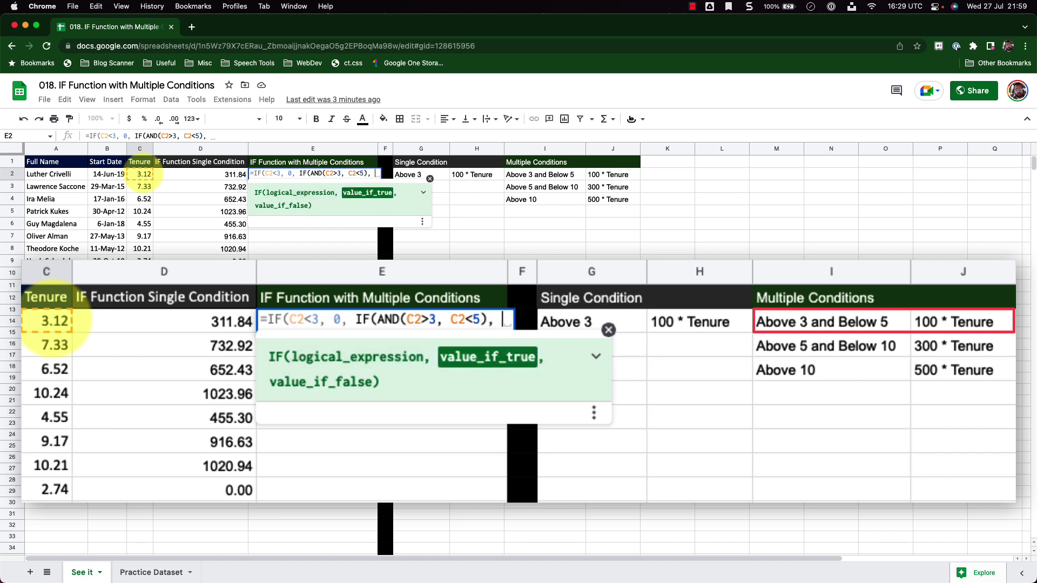
left_click(144, 175)
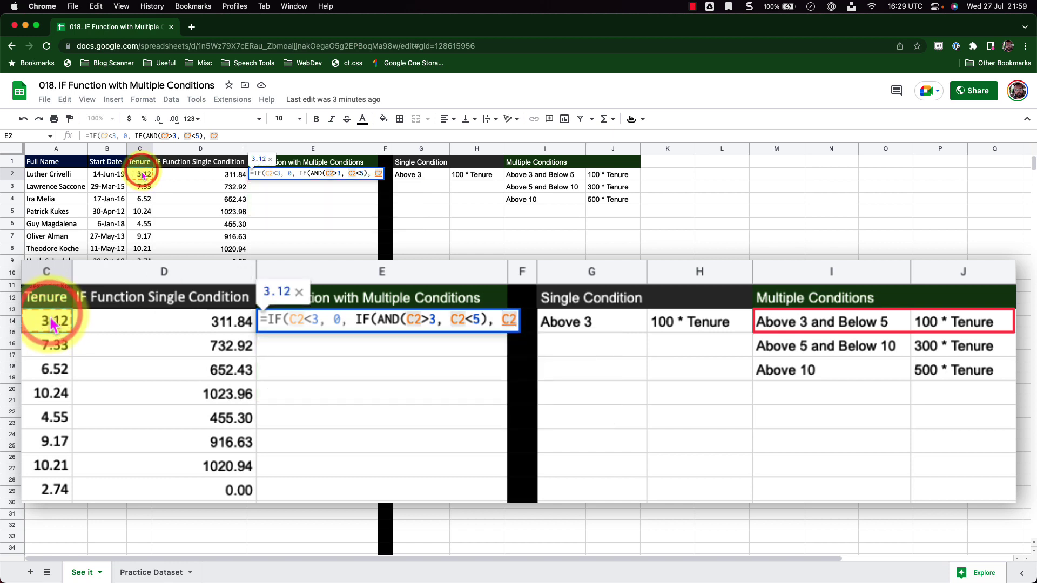
type("*100,")
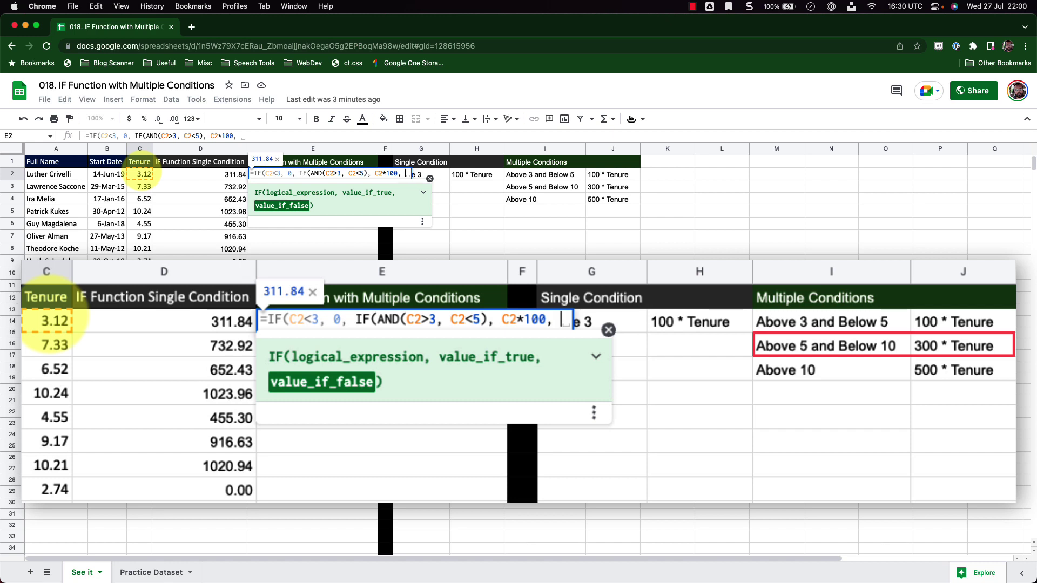
Step: Add another nested IF to the E2 formula with the condition AND(C2>5, C2<10) for tenures above 5 and below 10
type("if")
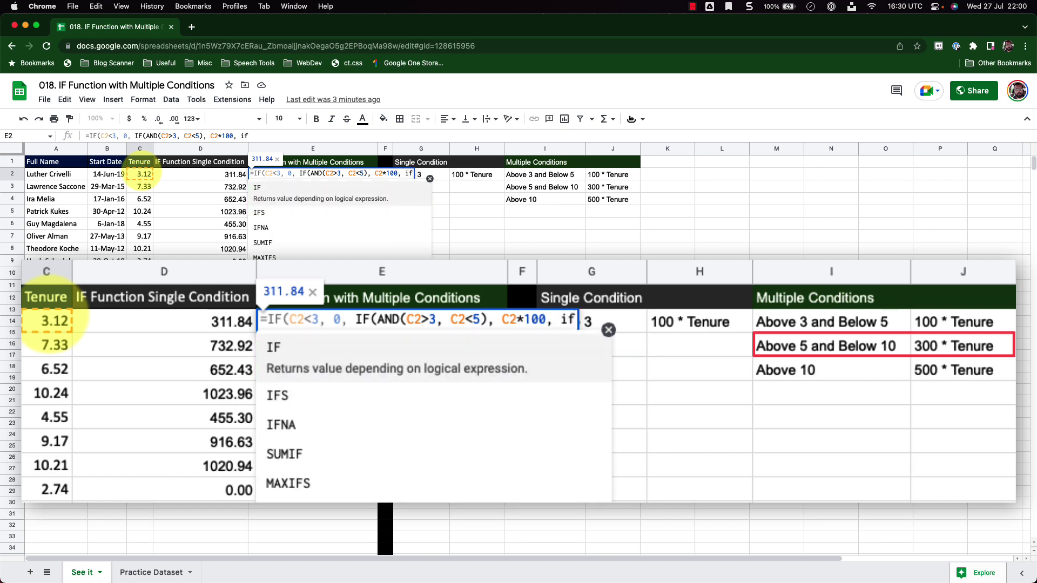
key("Tab")
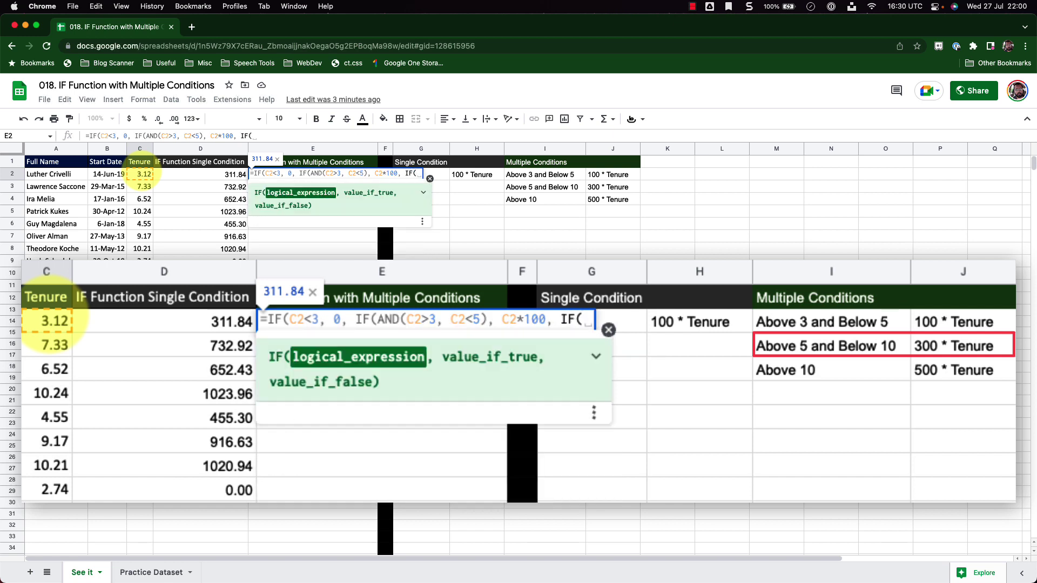
type("an")
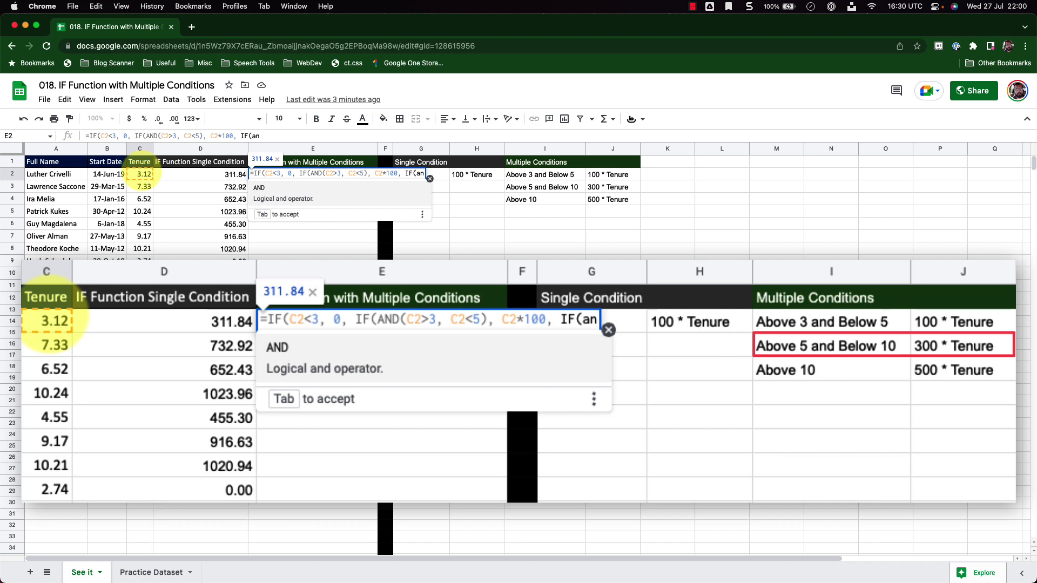
key("Tab")
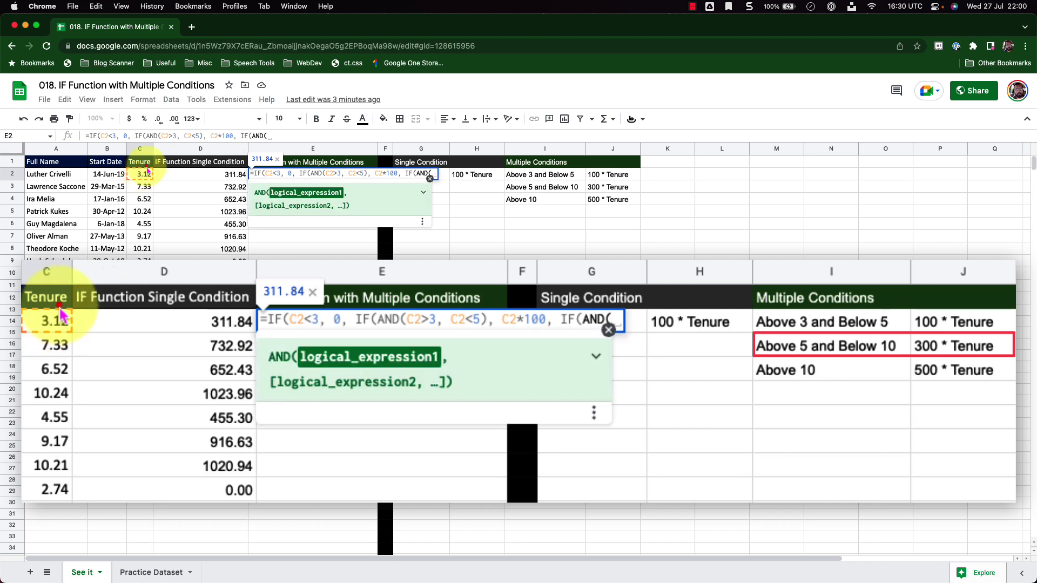
left_click(136, 176)
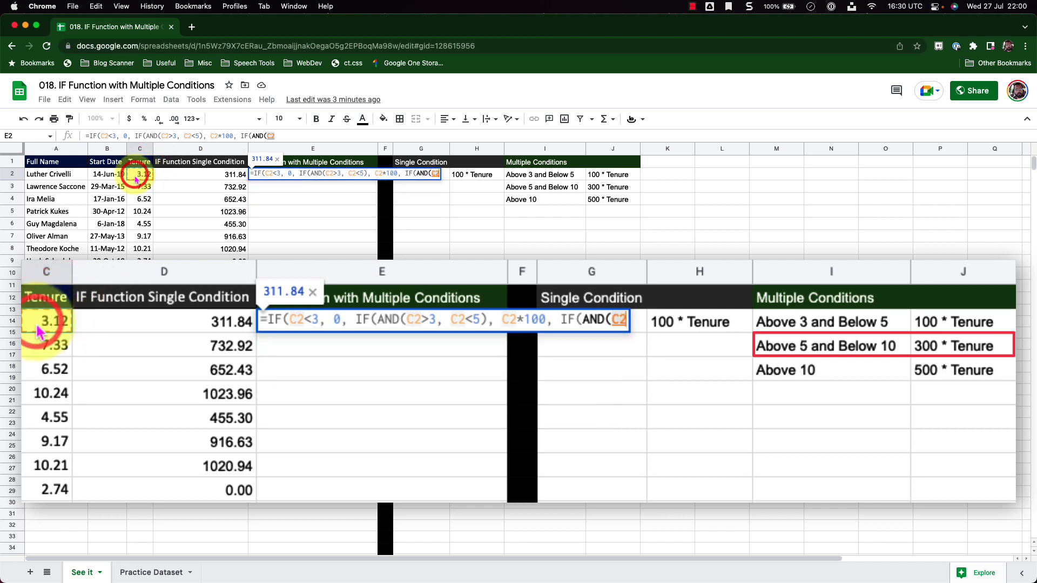
type(">")
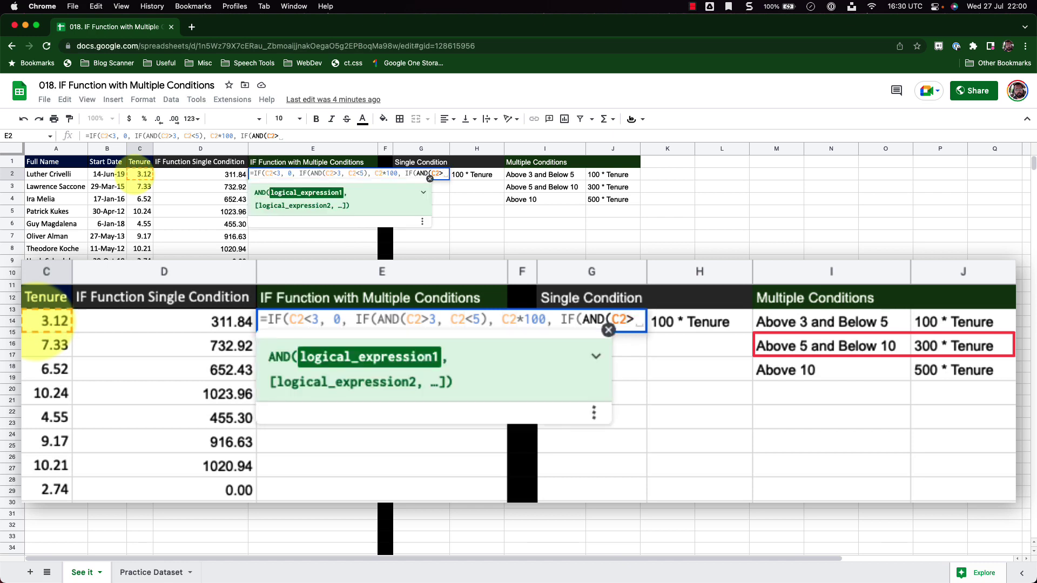
type("5,")
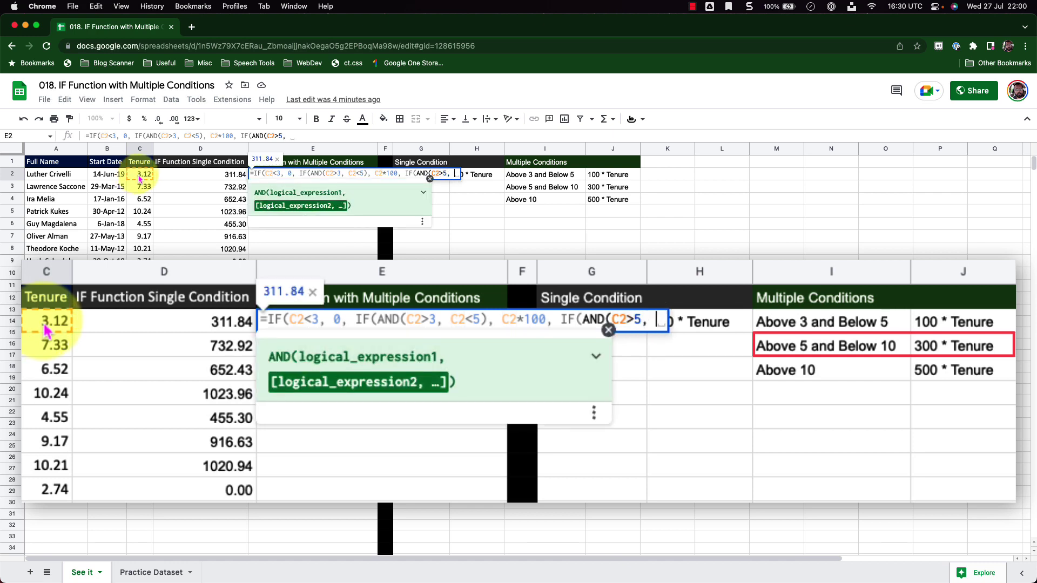
left_click(139, 178)
type("<")
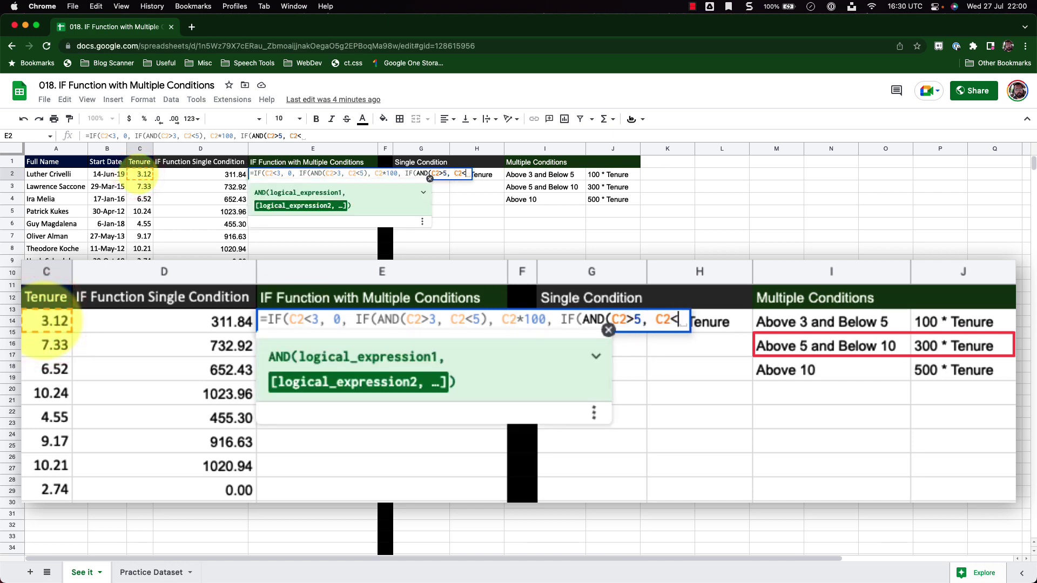
type("10)")
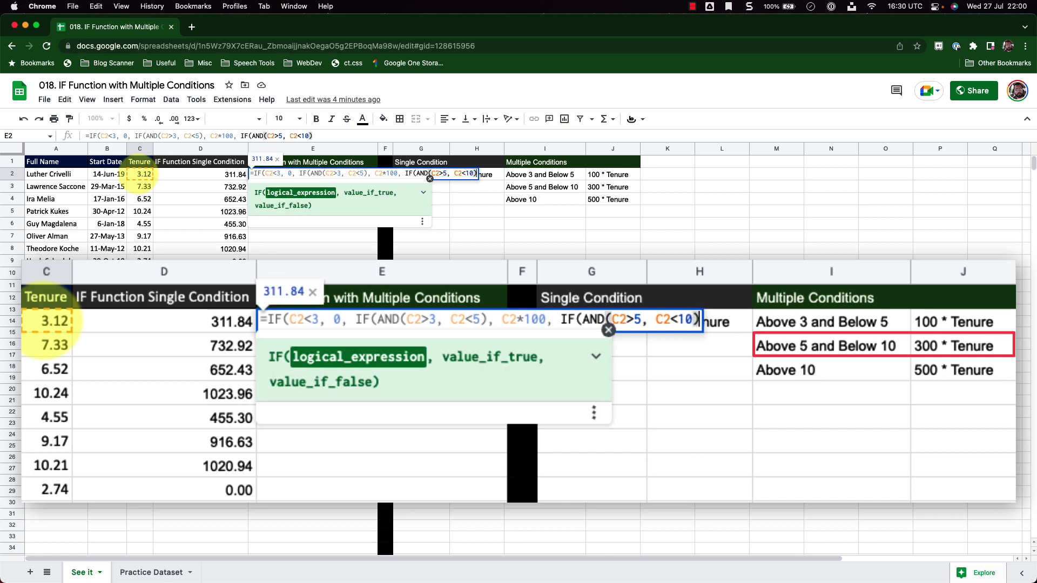
Step: Give the AND(C2>5, C2<10) condition in E2 the true value C2*300, followed by a comma for its false value
type(",")
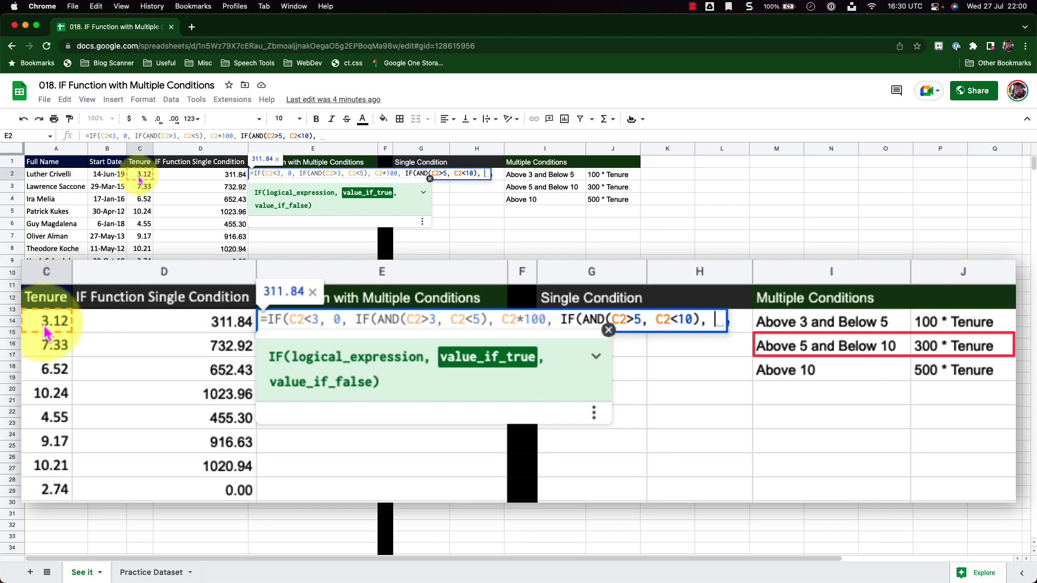
left_click(139, 176)
type("*")
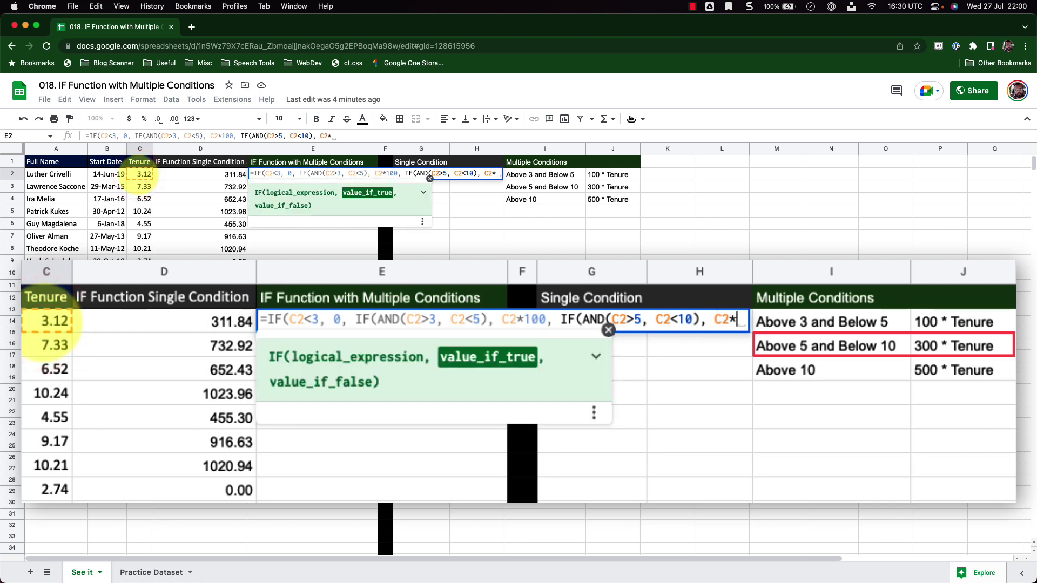
type("300")
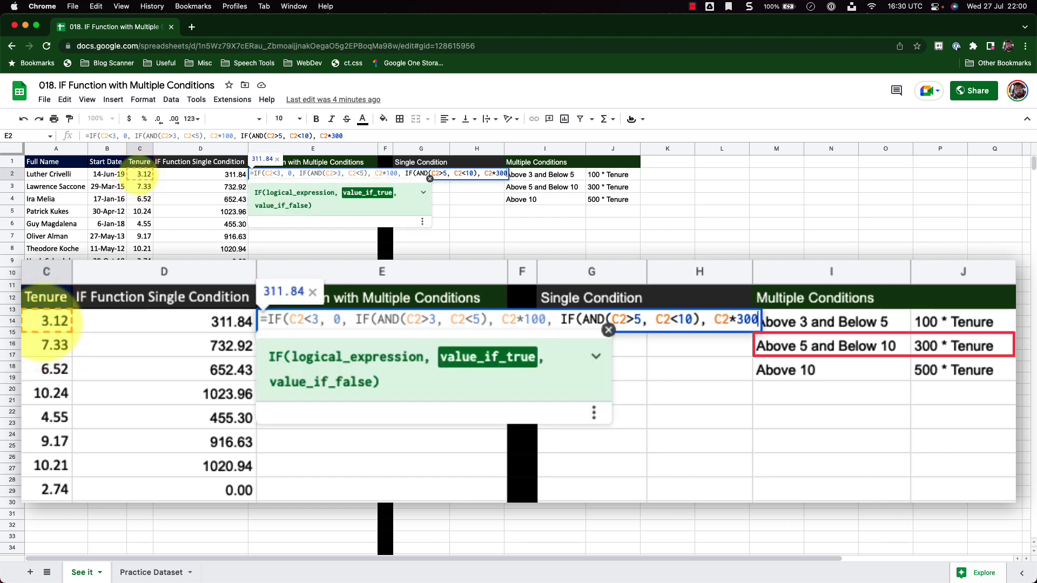
type(",")
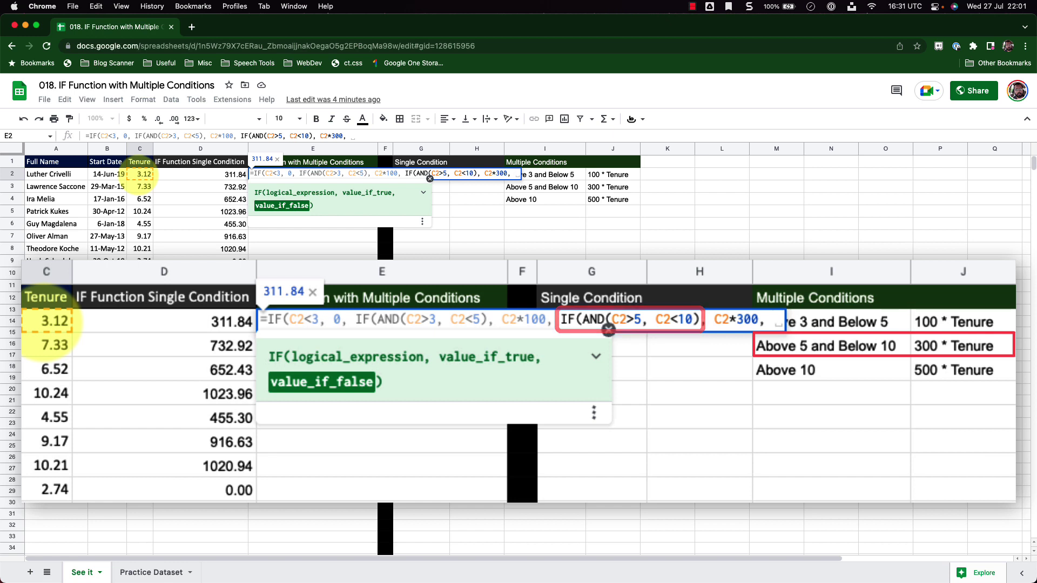
Step: Finish the E2 formula with C2*500 as the last false value and three closing parentheses, and accept the suggested autofill for column E
left_click(136, 174)
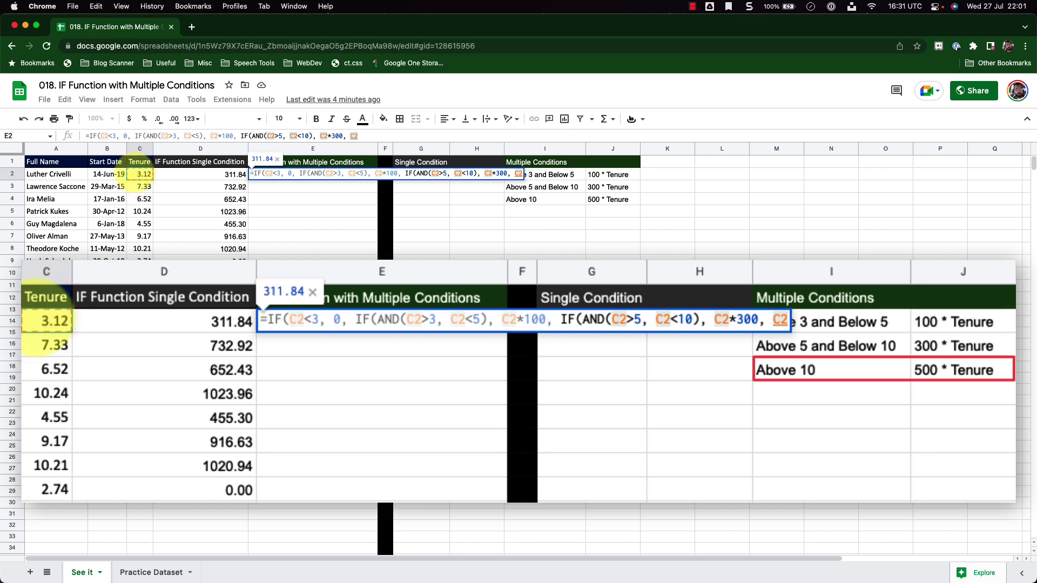
type("*500")
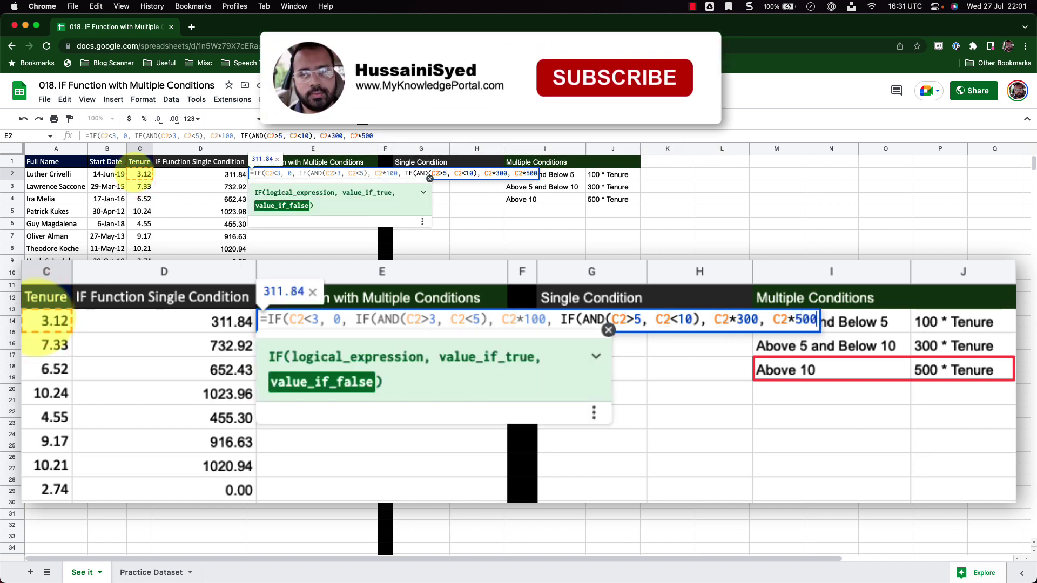
type(")")
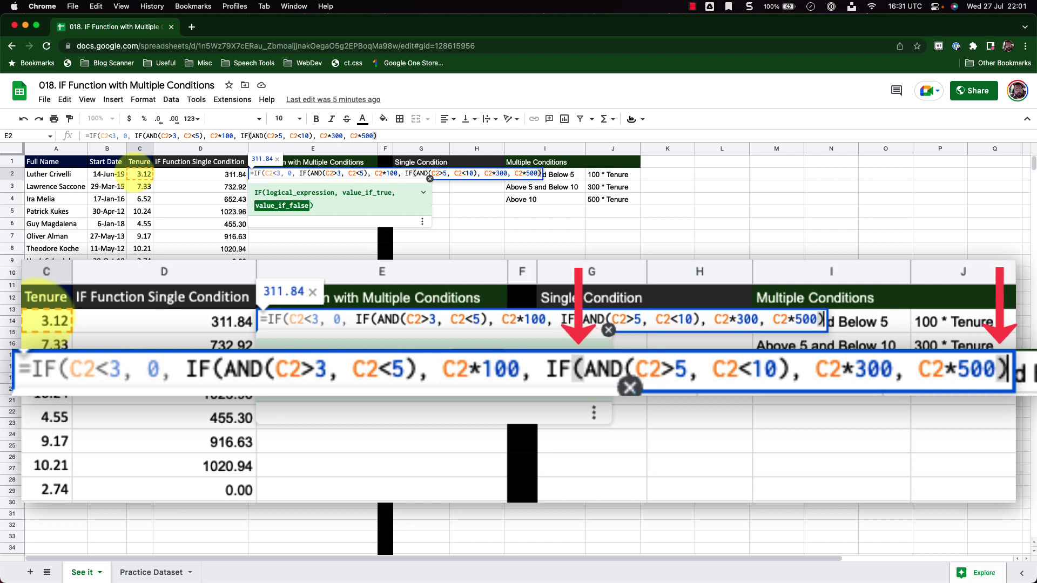
type(")")
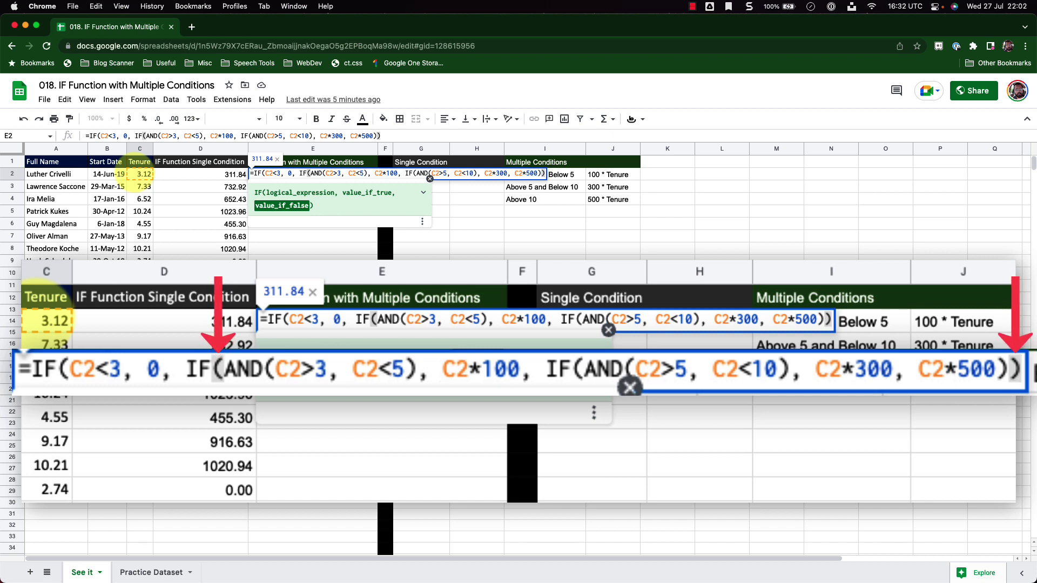
type(")")
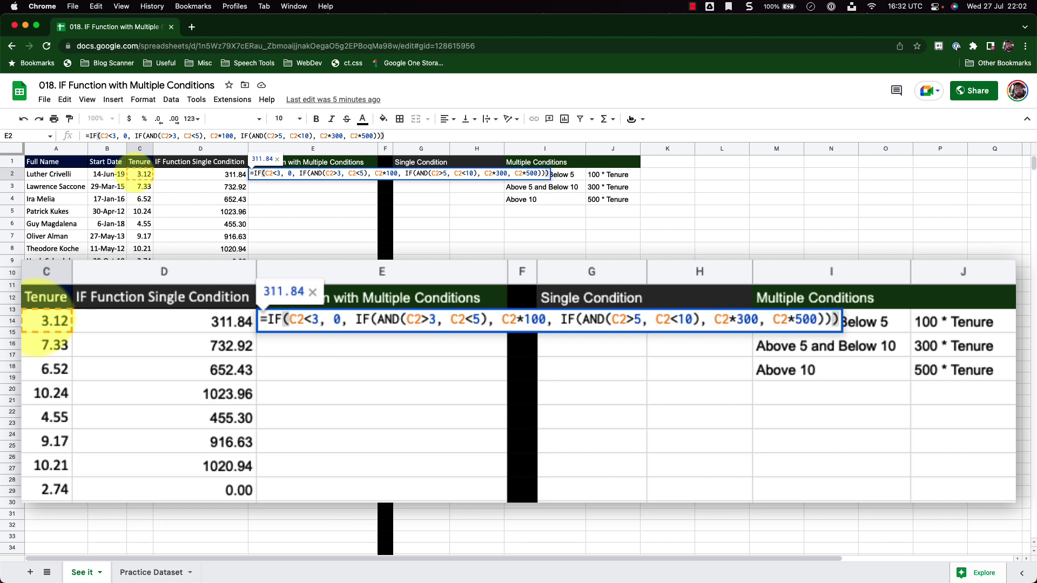
key("Return")
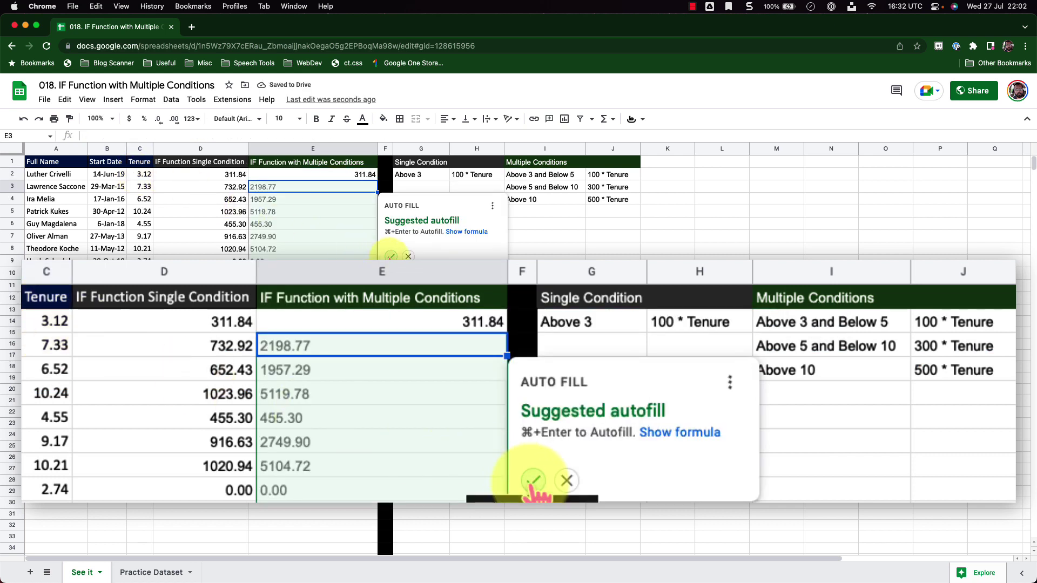
left_click(390, 256)
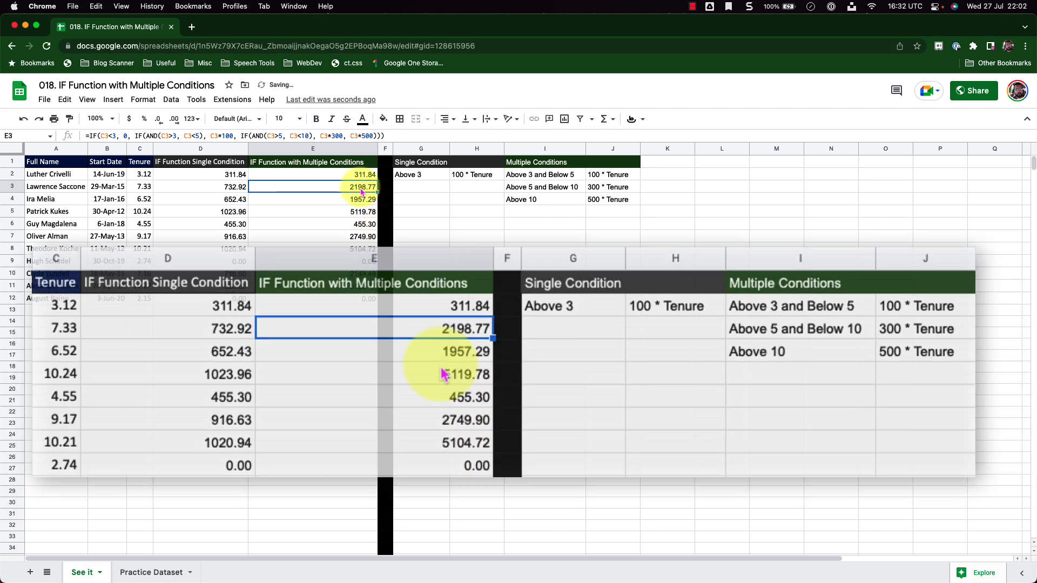
Step: Check the filled multiple-condition results in column E against the Tenure values, inspecting rows 3 to 5, 9 and 12
key("Down")
key("Down")
key("Down")
key("Down")
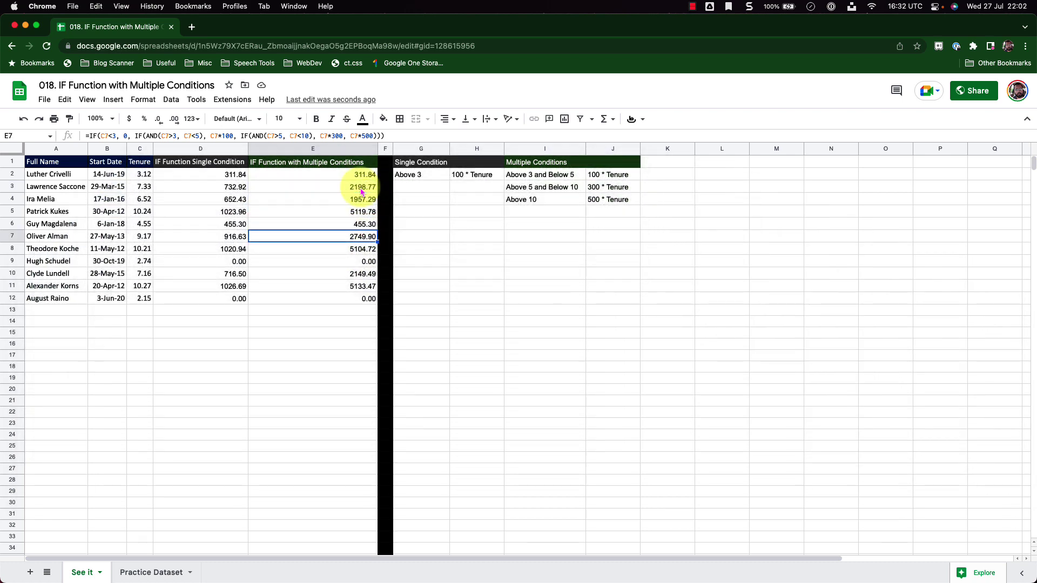
left_click(142, 187)
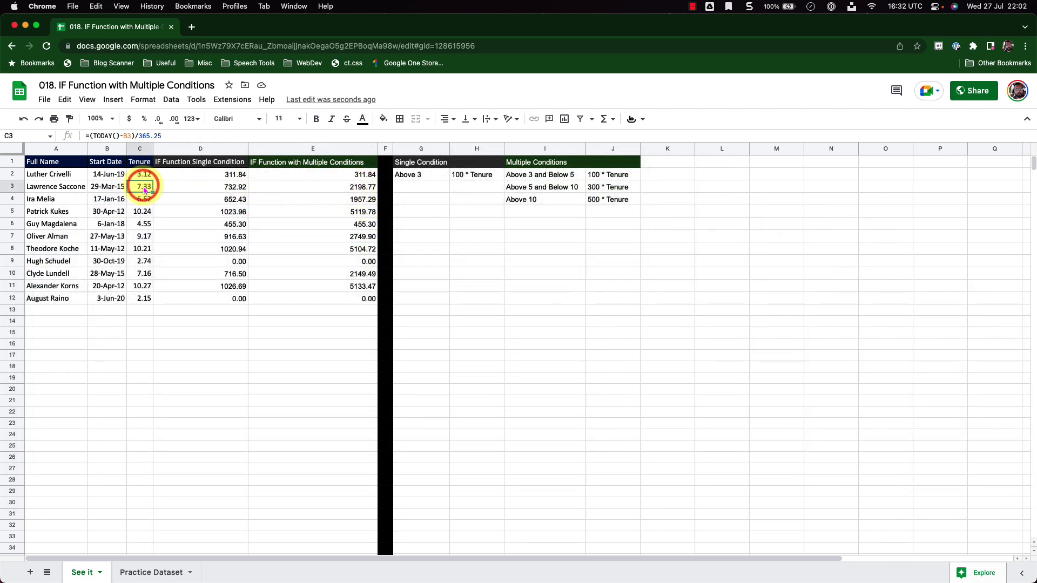
left_click_drag(142, 189, 348, 191)
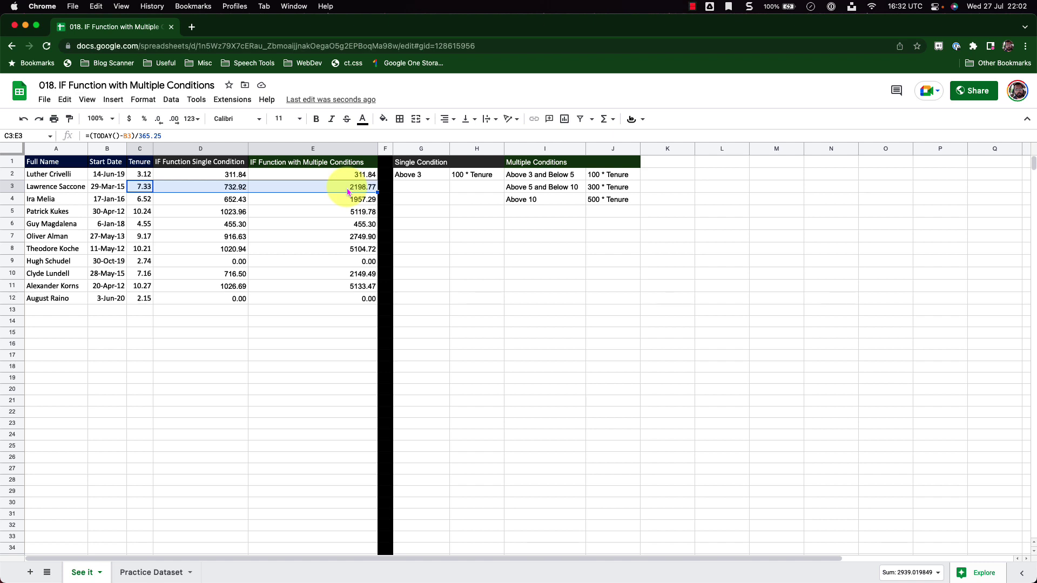
left_click_drag(142, 198, 310, 212)
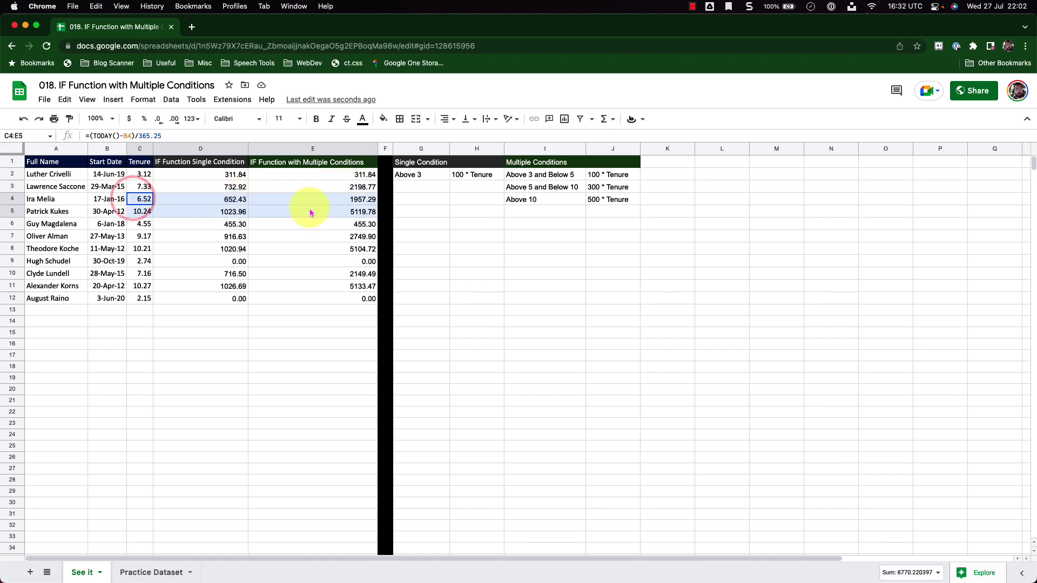
left_click(310, 213)
left_click_drag(135, 212, 135, 215)
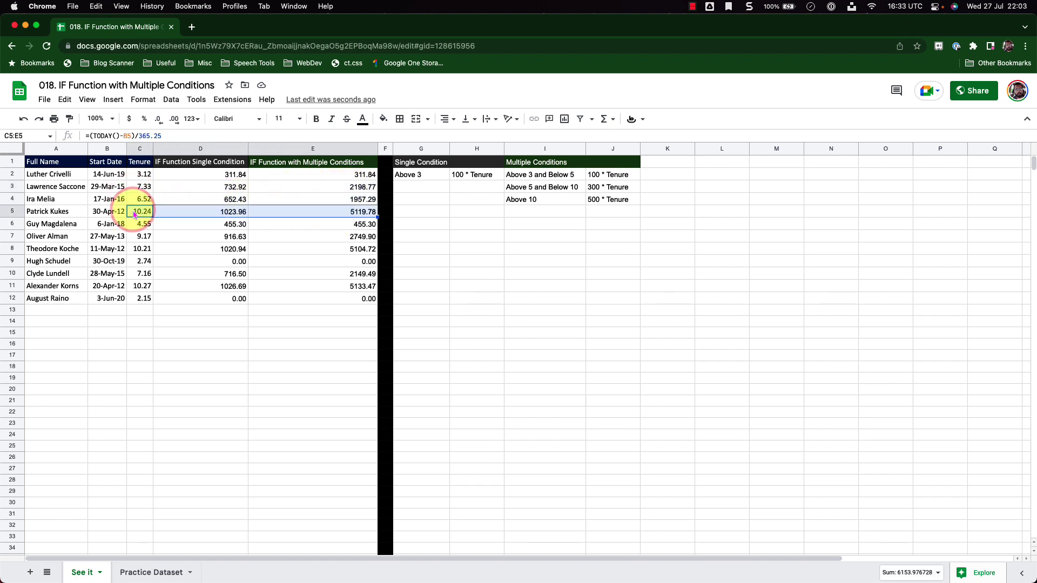
left_click(346, 215)
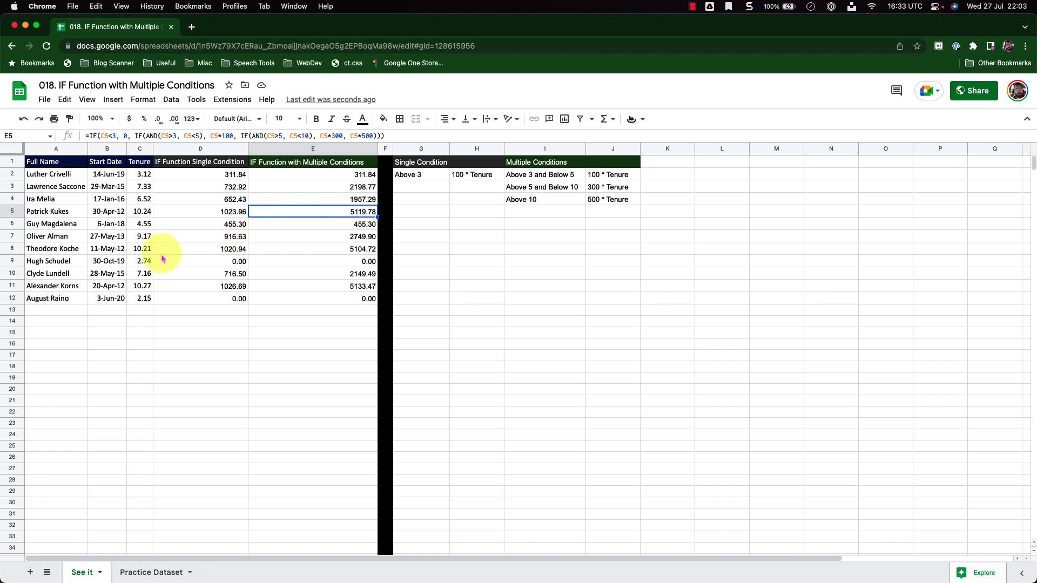
left_click(141, 261)
left_click(139, 298)
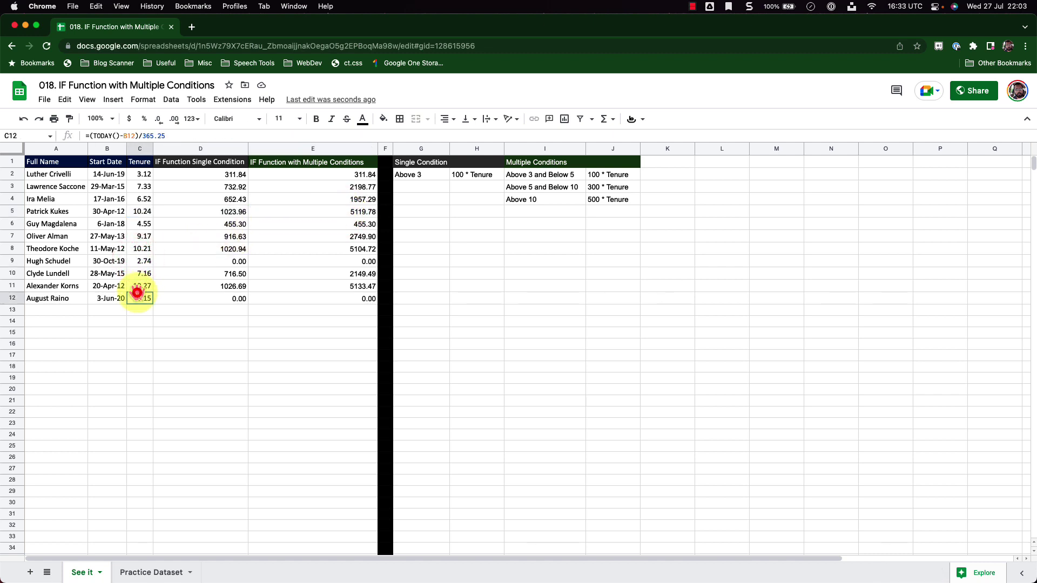